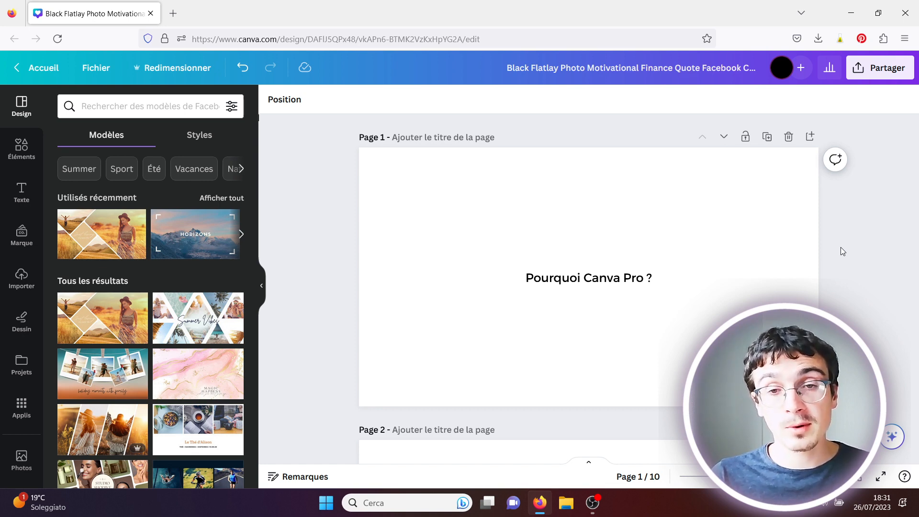
From page 2, open the design's resize options and browse to the preset formats.
drag(917, 126, 917, 157)
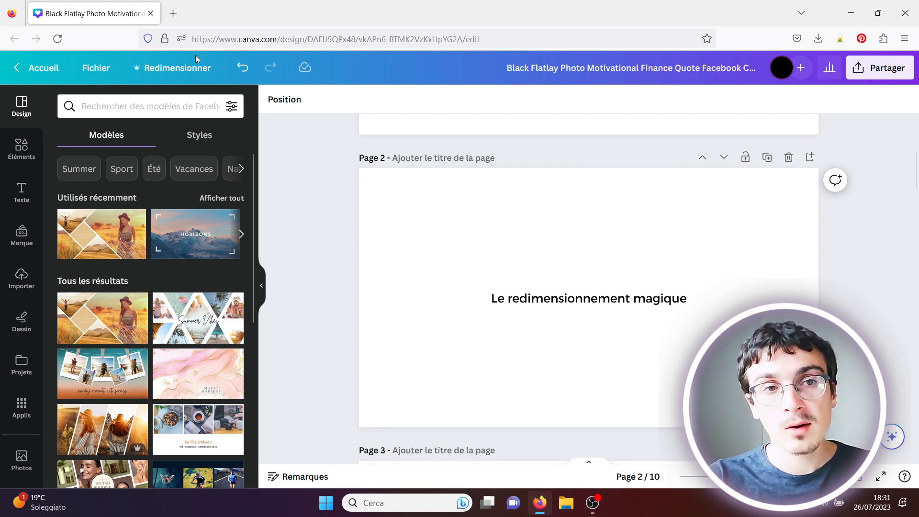
click(174, 69)
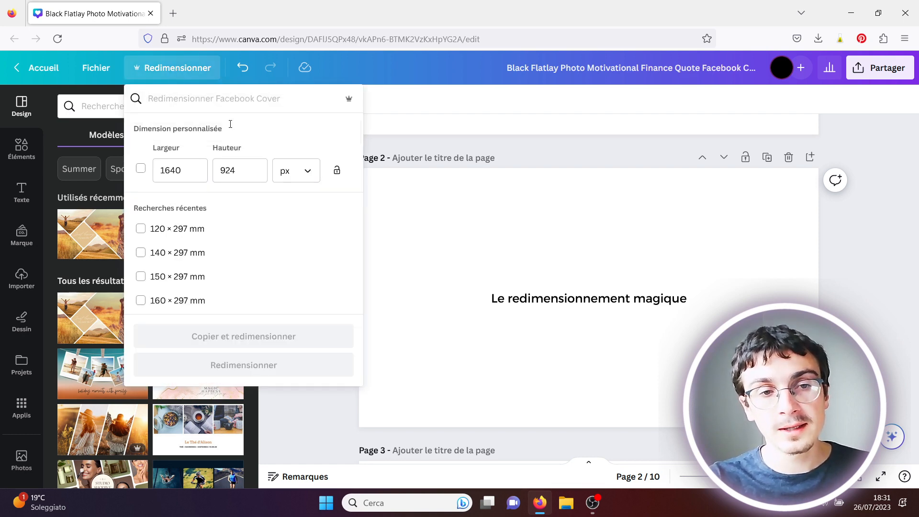
drag(358, 137, 354, 181)
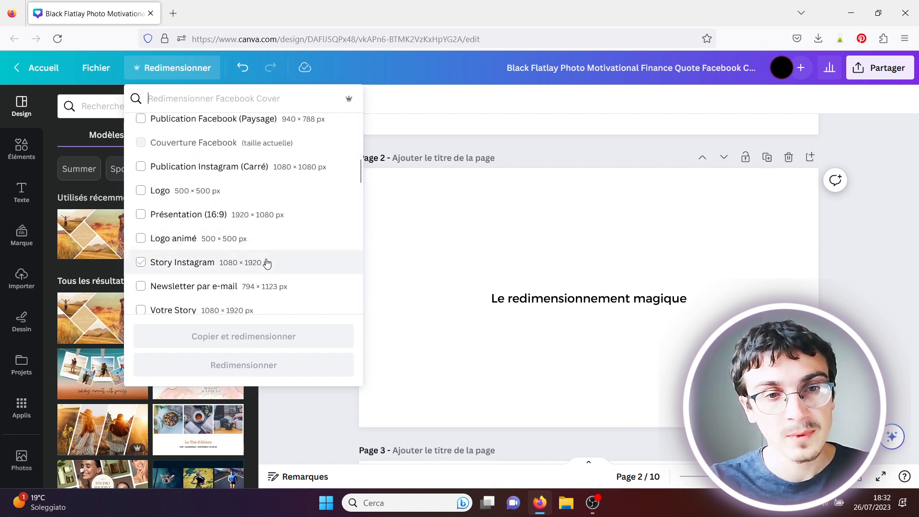
Try selecting the Newsletter par e-mail and Story Instagram formats for resizing, and clear both.
click(248, 288)
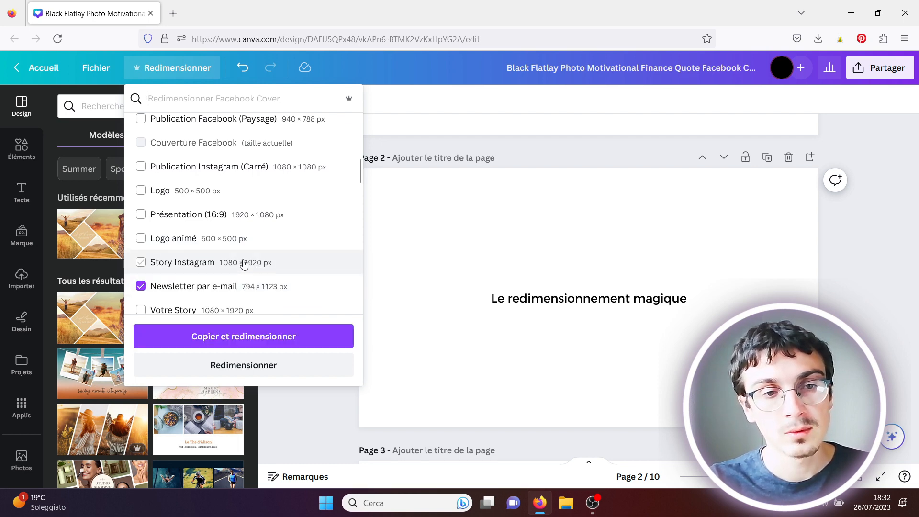
click(238, 263)
click(144, 287)
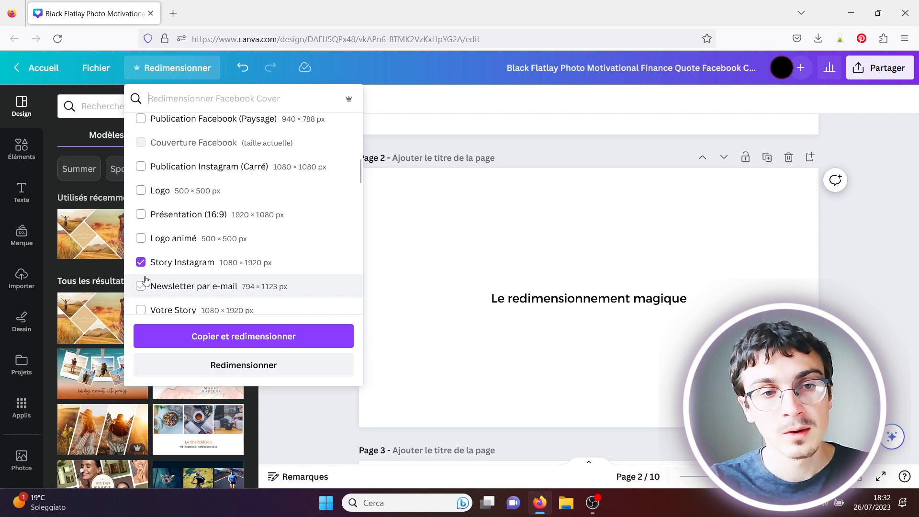
click(141, 262)
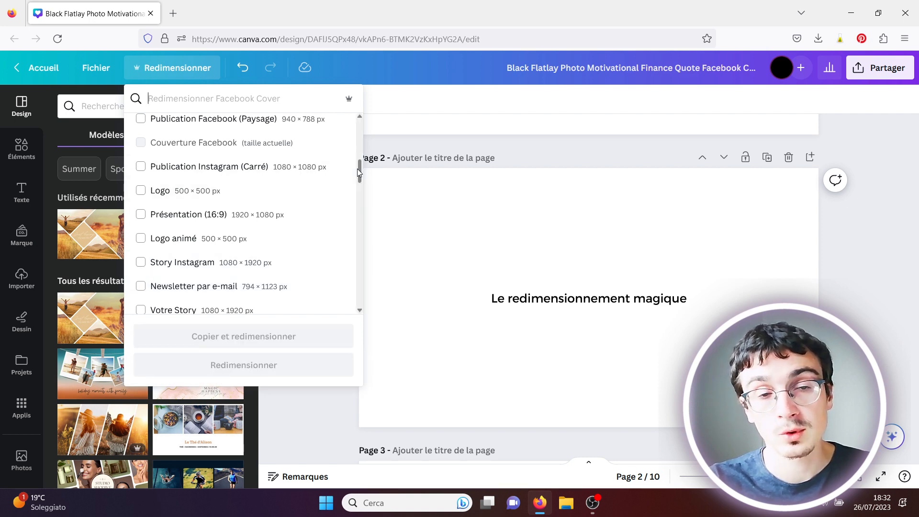
Create a resized copy of the design at 120 × 297 mm, and close the copy's browser tab.
drag(357, 168, 363, 130)
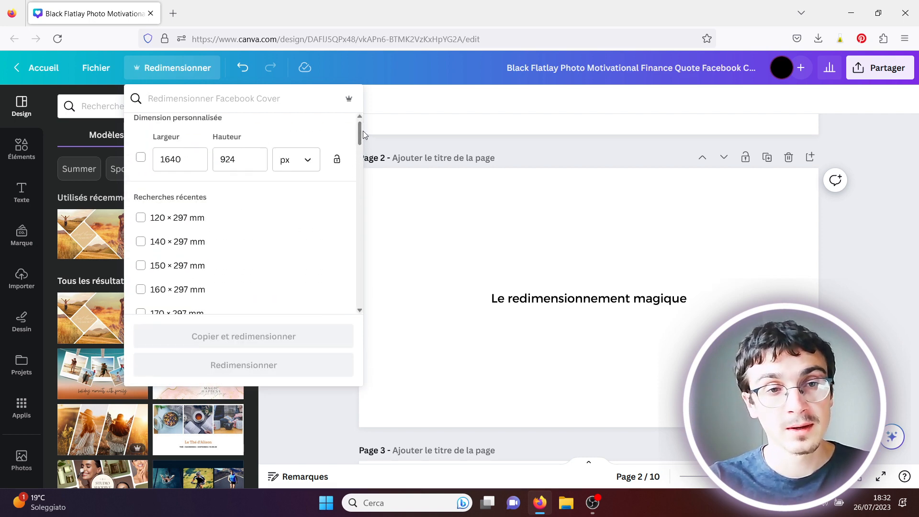
click(140, 222)
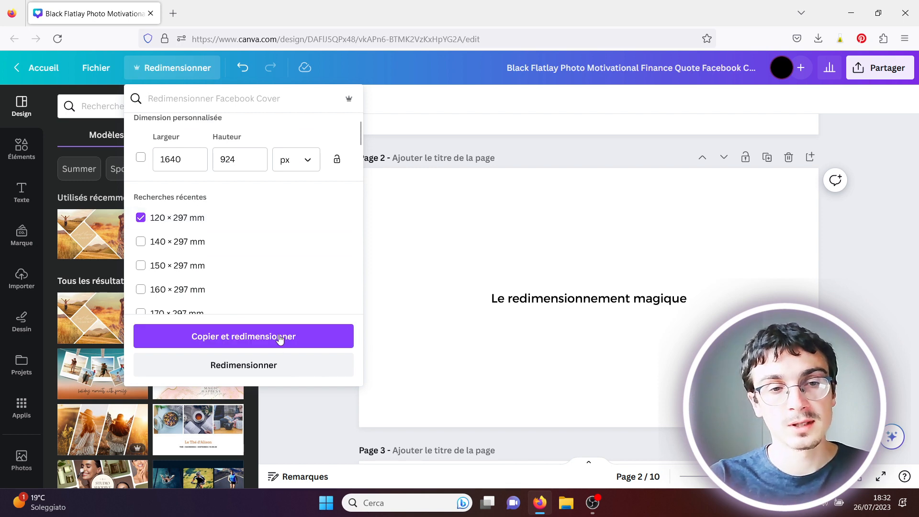
click(253, 343)
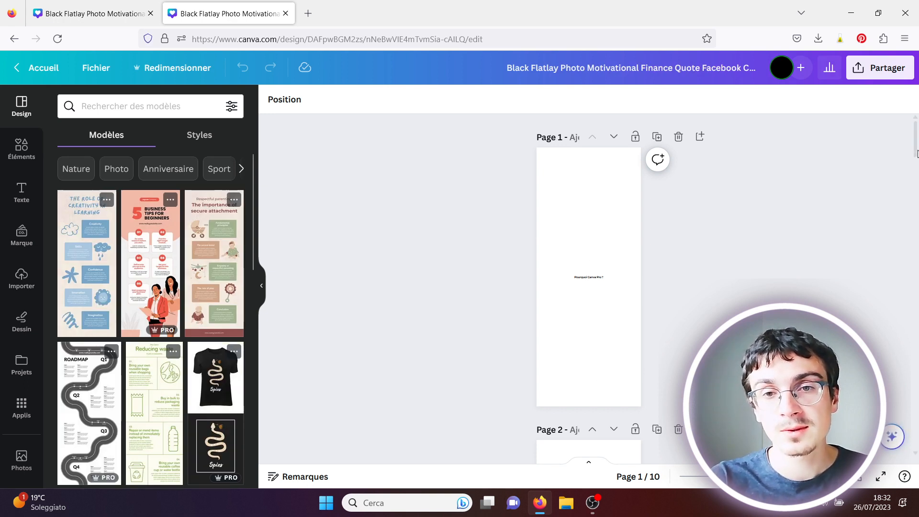
mouse_move(917, 153)
mouse_down()
mouse_move(917, 302)
mouse_move(917, 139)
mouse_up()
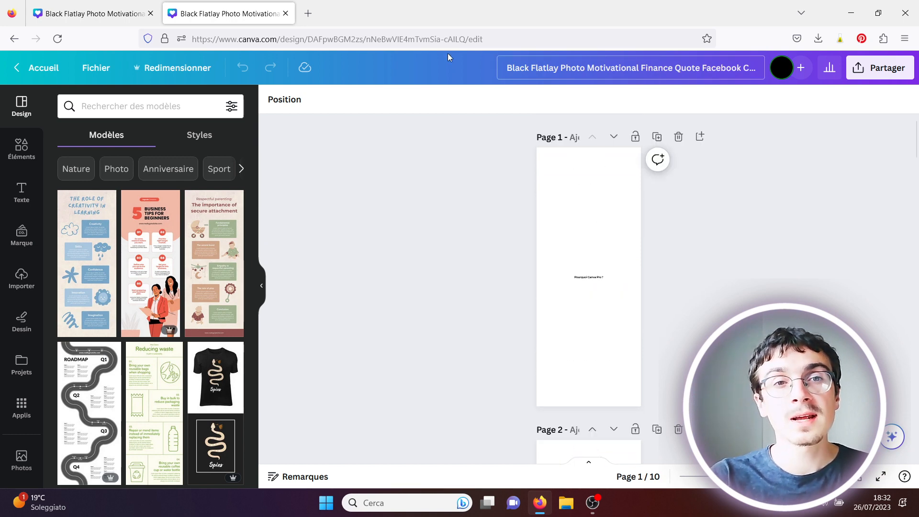
click(286, 14)
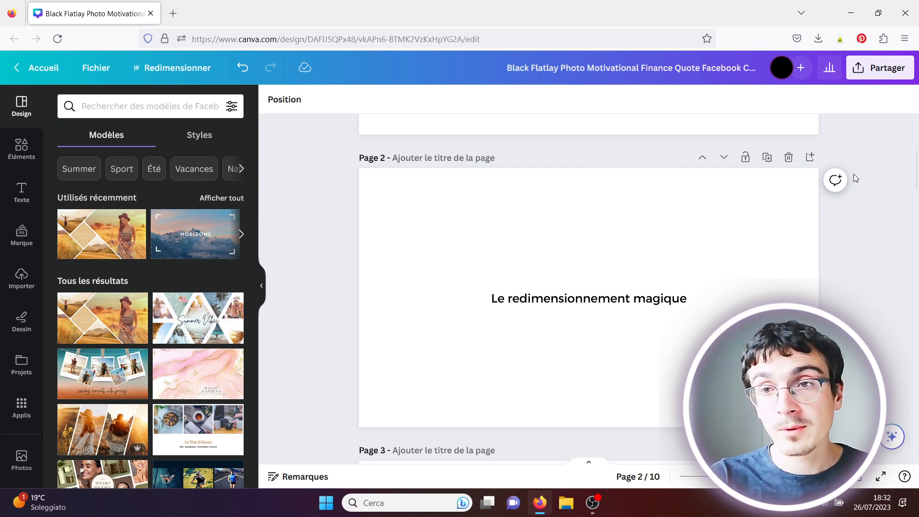
Move the "Utiliser la zone Marque" text on page 3 slightly up and left of the page centre.
drag(916, 167, 917, 202)
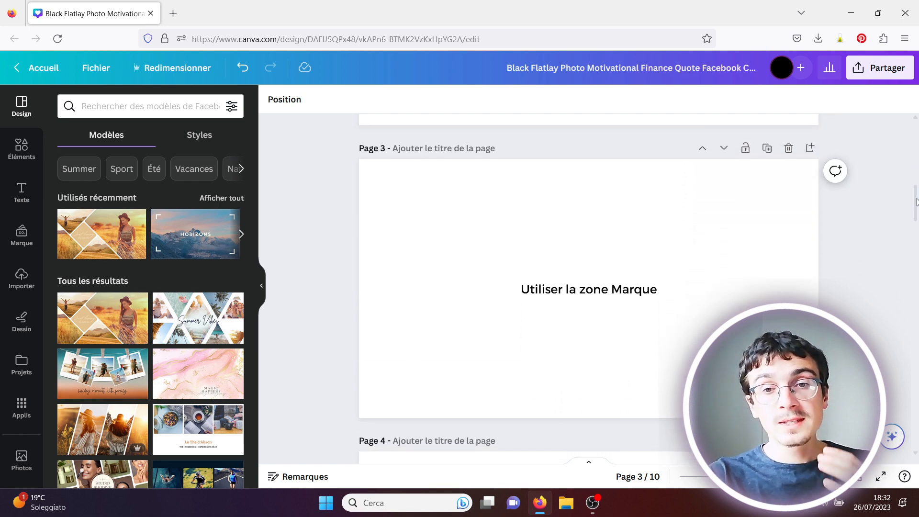
drag(593, 297, 538, 286)
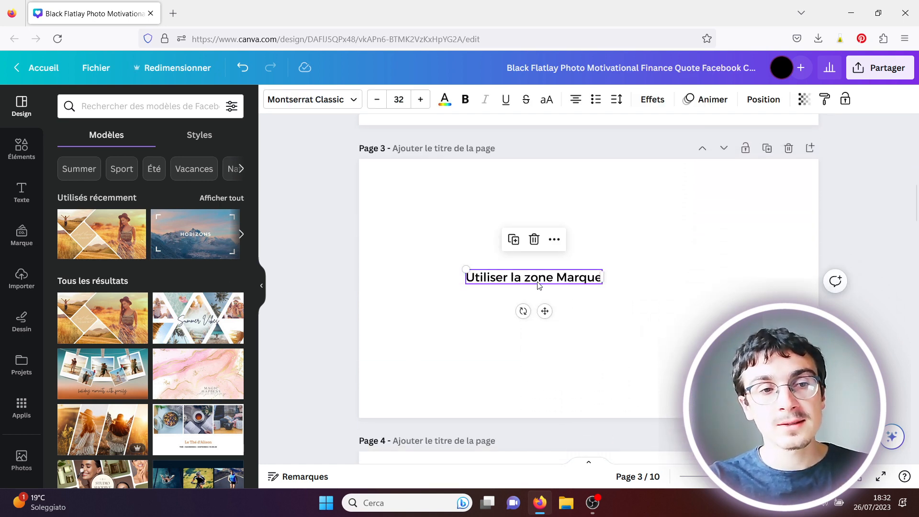
Examine the brand assets: templates, logos, colour palette, fonts, photos, illustrations and icons.
click(21, 236)
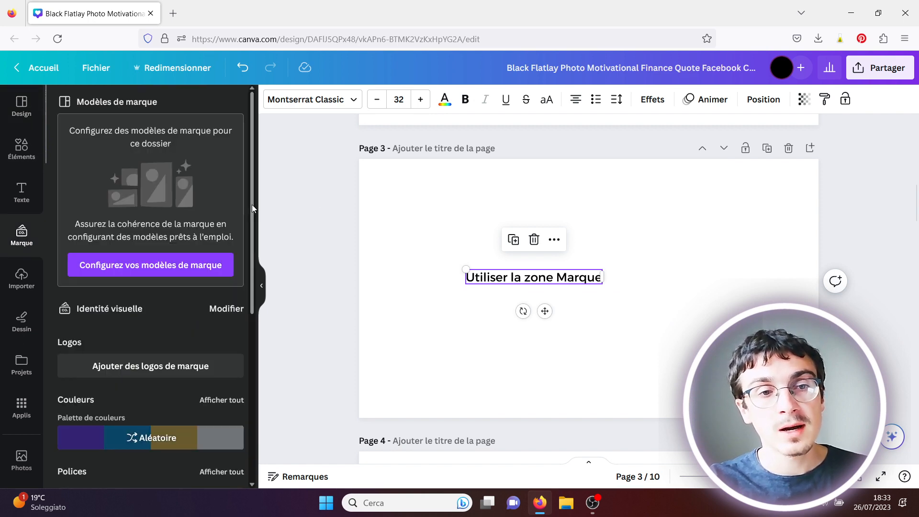
drag(252, 205, 248, 378)
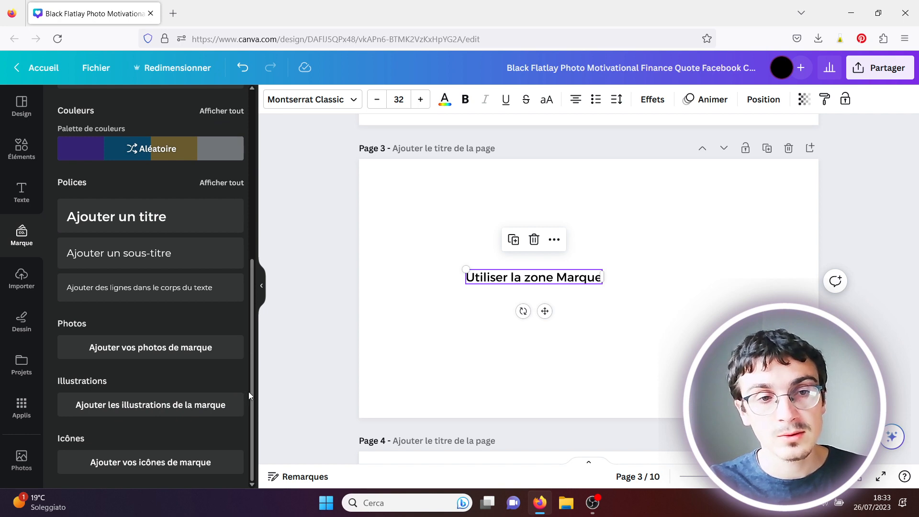
scroll(249, 392, up, 6)
click(709, 253)
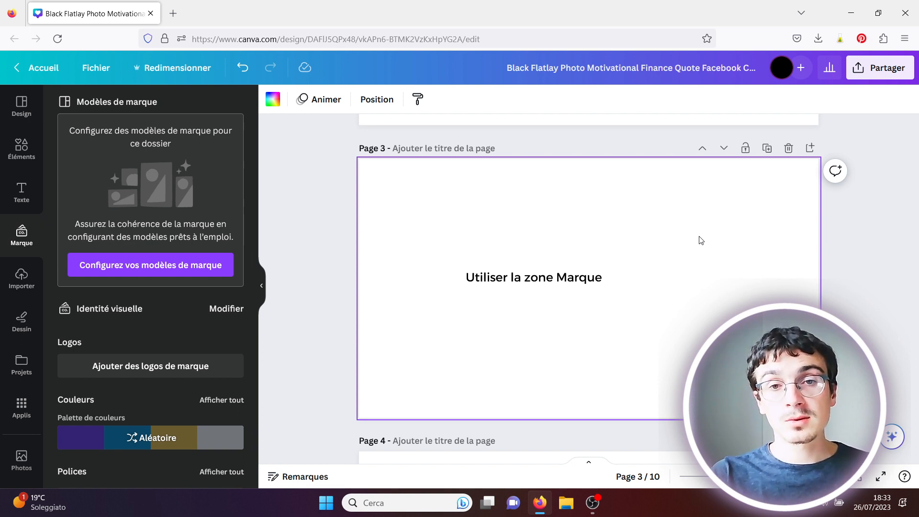
Try a black (#000000) background on page 4 behind the letter I illustration, and undo it.
scroll(917, 246, down, 4)
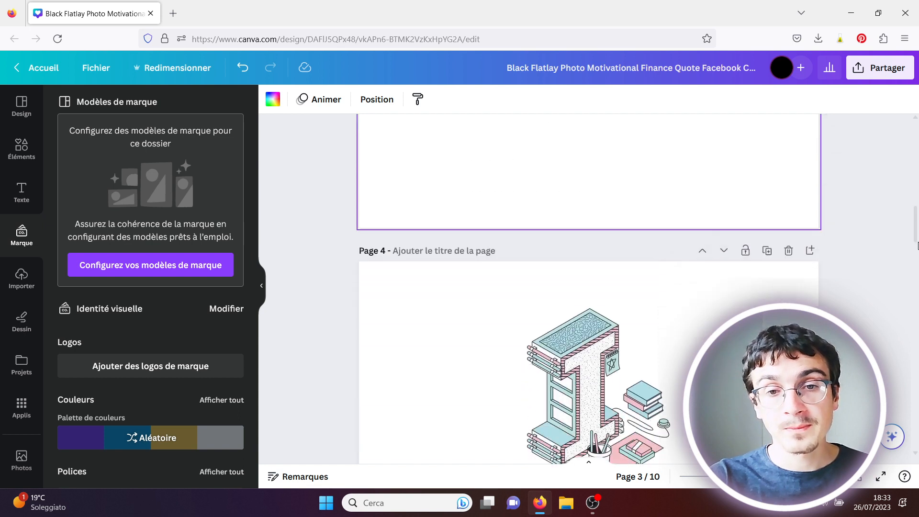
scroll(918, 245, down, 2)
click(569, 248)
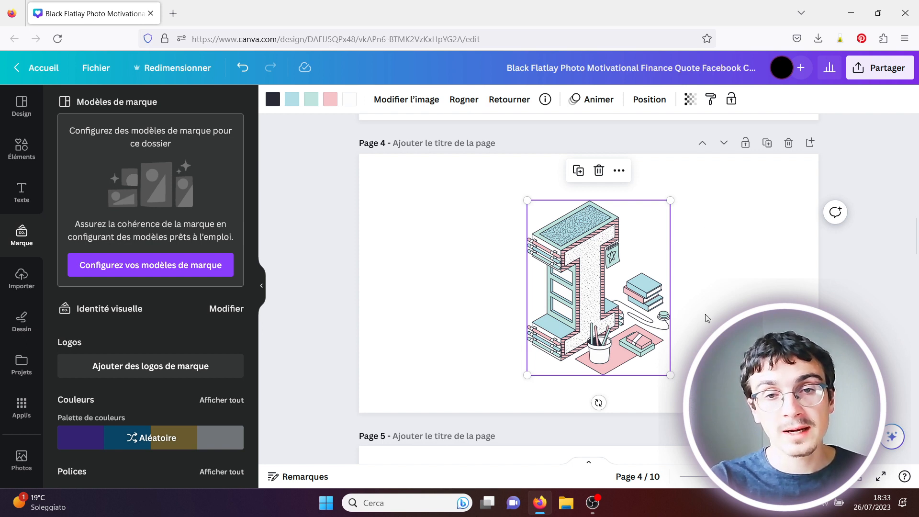
click(705, 319)
click(274, 102)
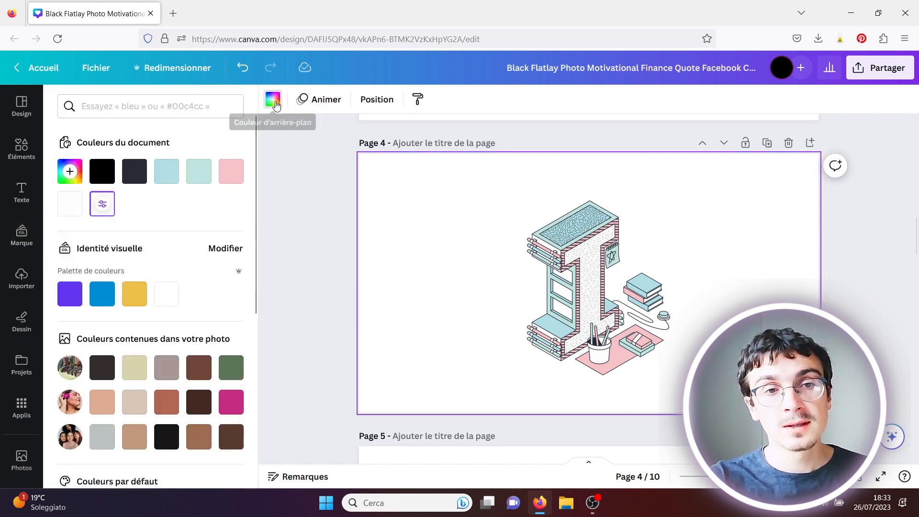
click(106, 171)
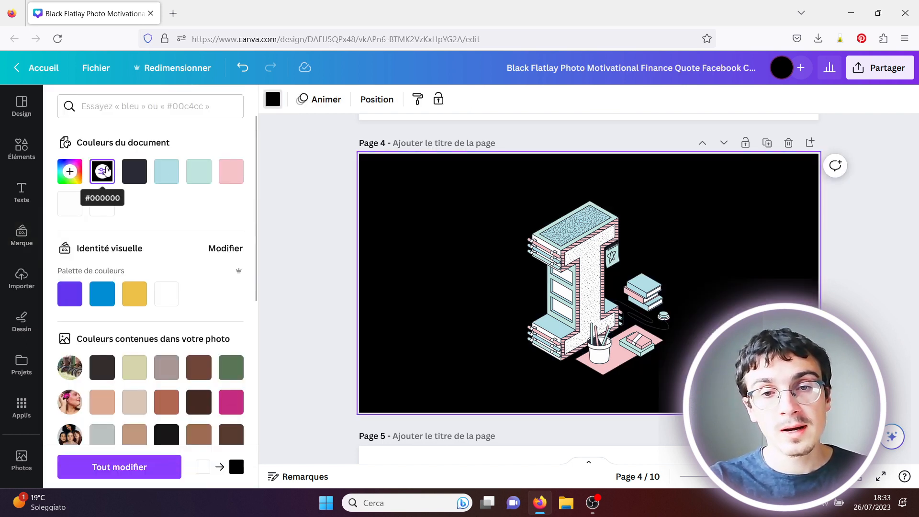
click(279, 244)
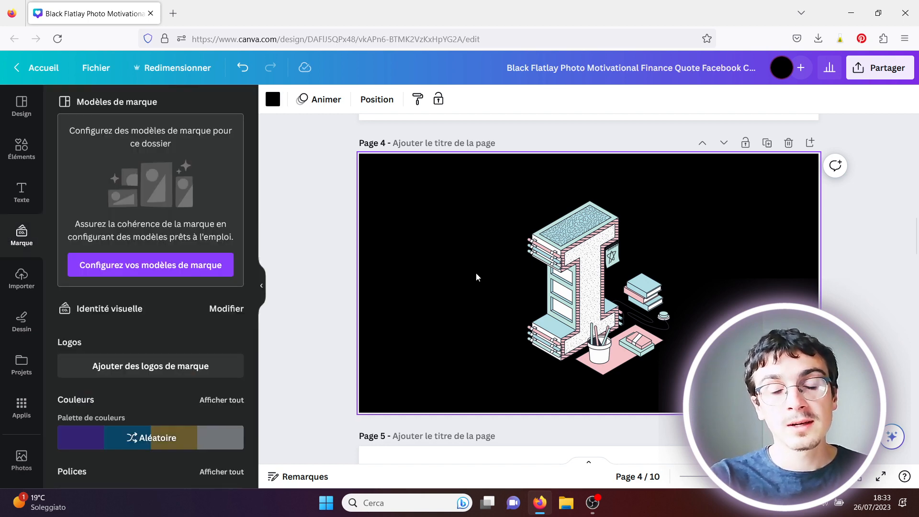
key(ctrl+z)
Move the letter I illustration on page 4 into the left half of the page.
click(601, 262)
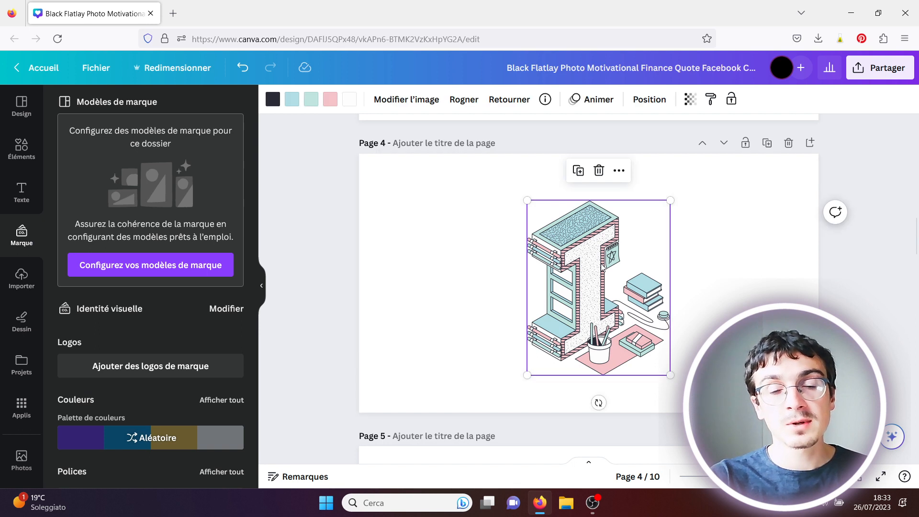
drag(601, 261, 480, 259)
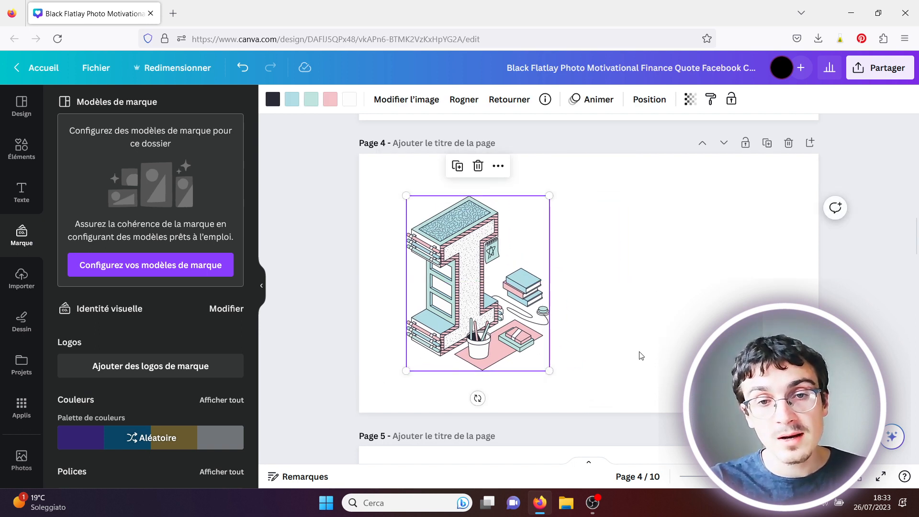
Configure a PNG download of only page 4 with a transparent background, and leave the settings without downloading.
click(879, 70)
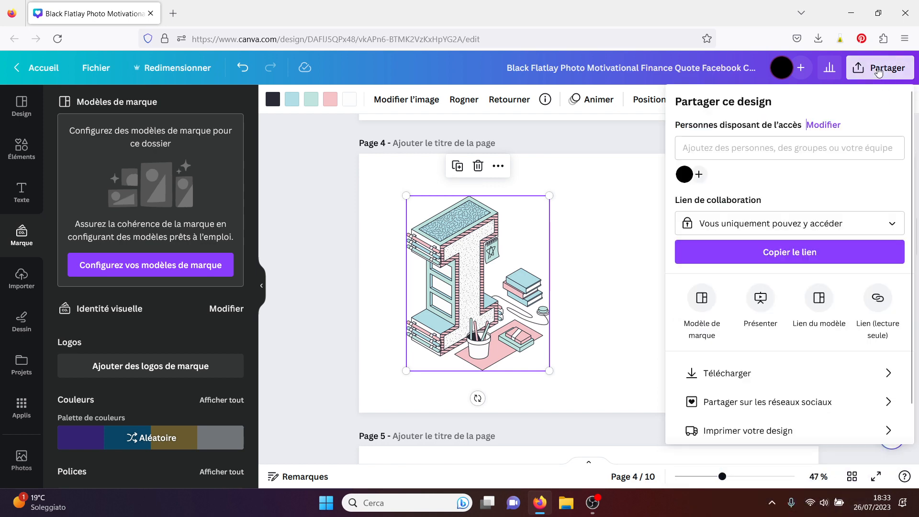
click(755, 375)
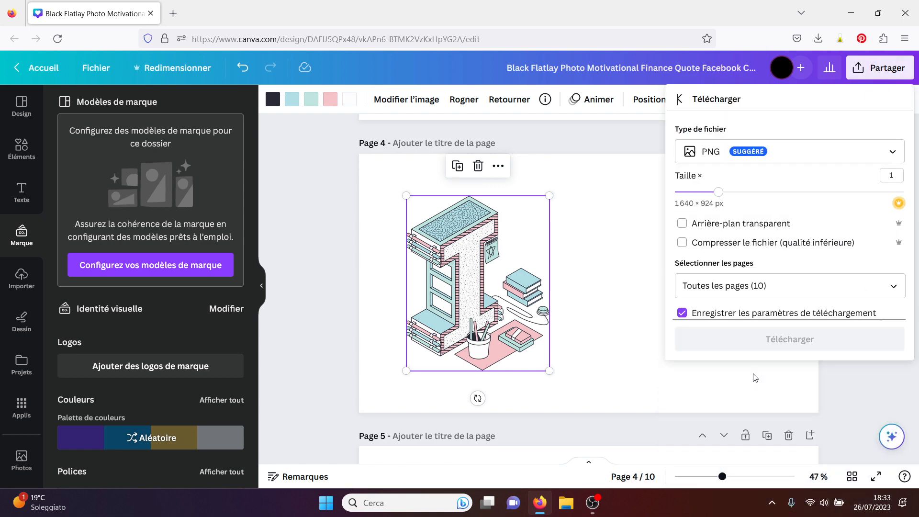
click(894, 287)
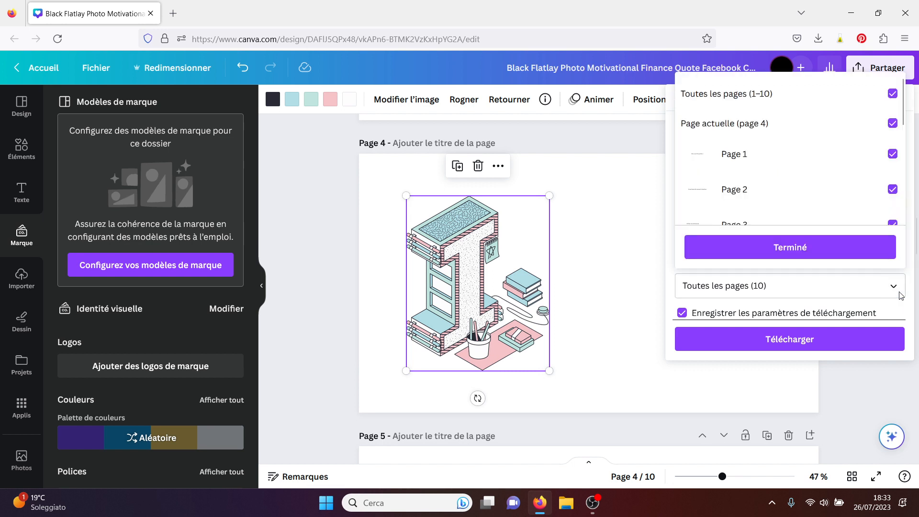
click(892, 93)
click(893, 123)
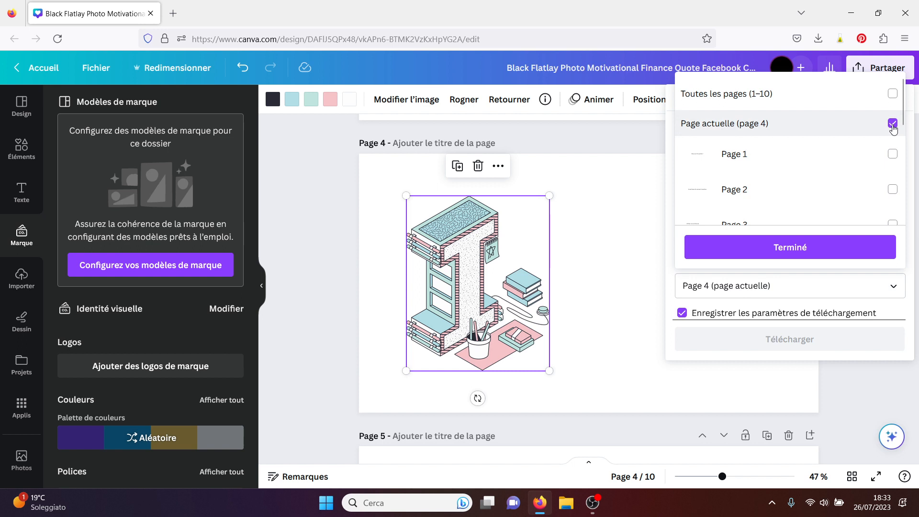
click(793, 254)
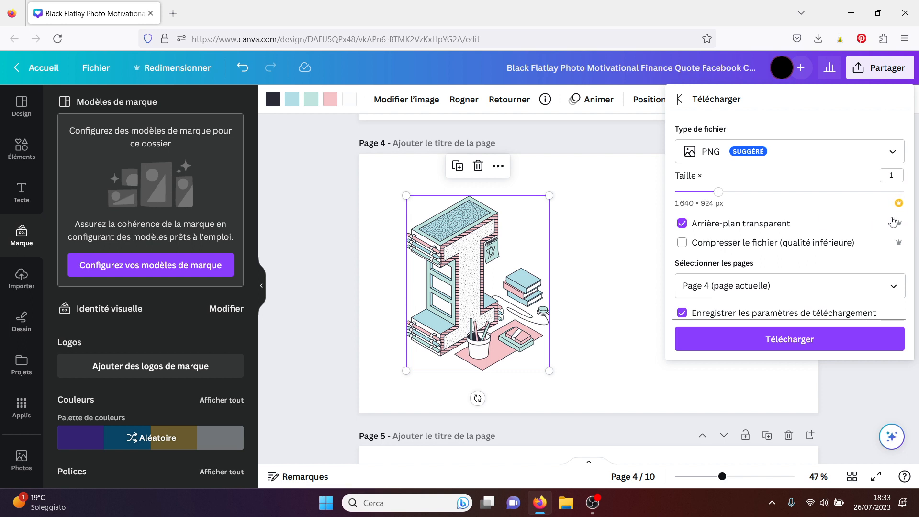
click(595, 248)
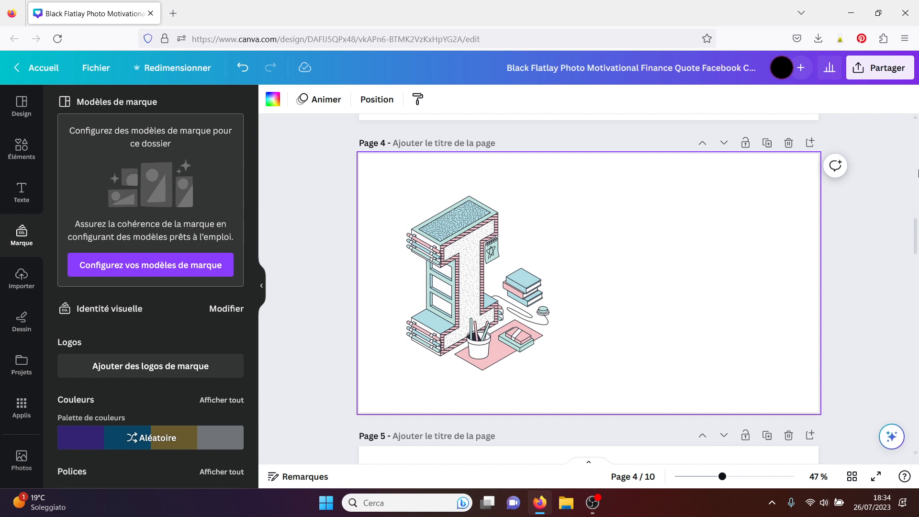
From page 5, browse the element library's categories and its full photo collection, and return to the element overview.
drag(917, 229, 917, 261)
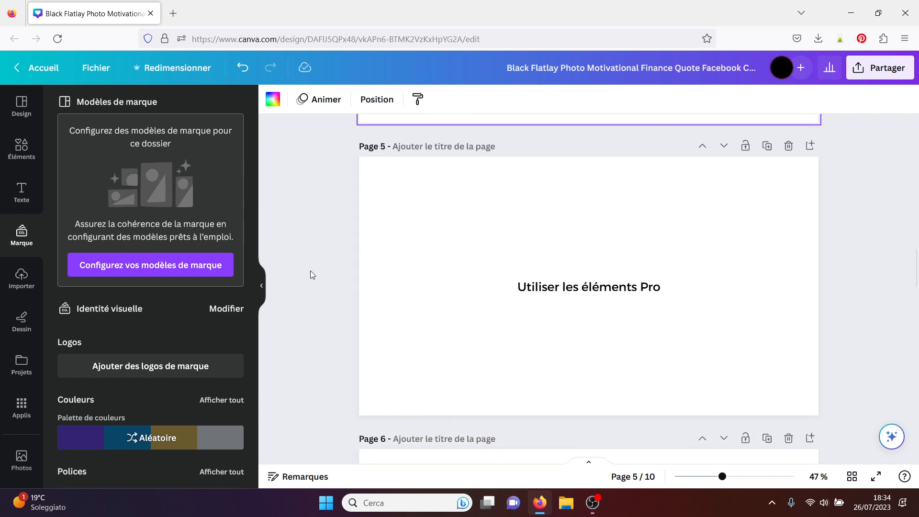
click(13, 157)
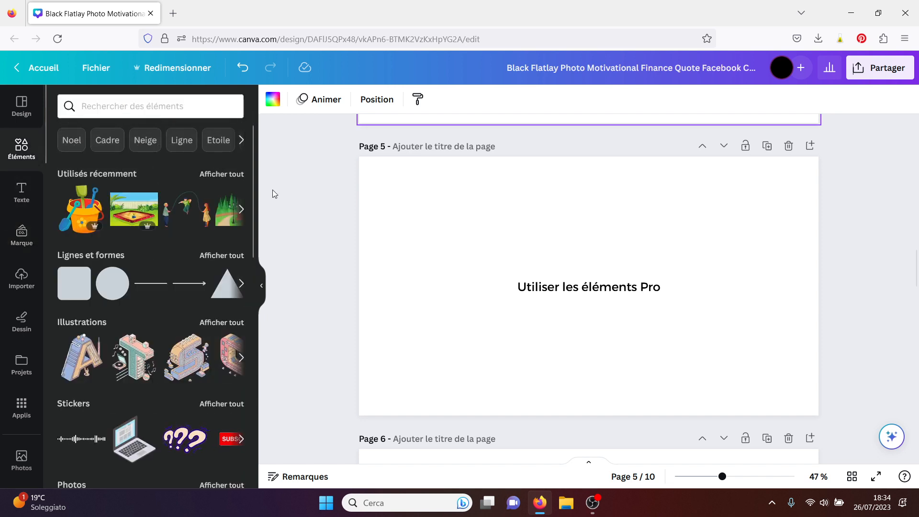
drag(254, 191, 248, 268)
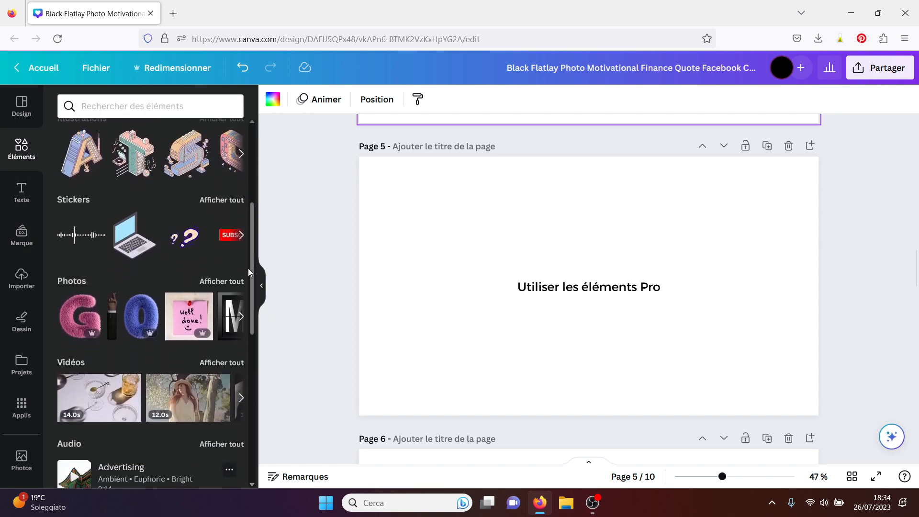
click(214, 279)
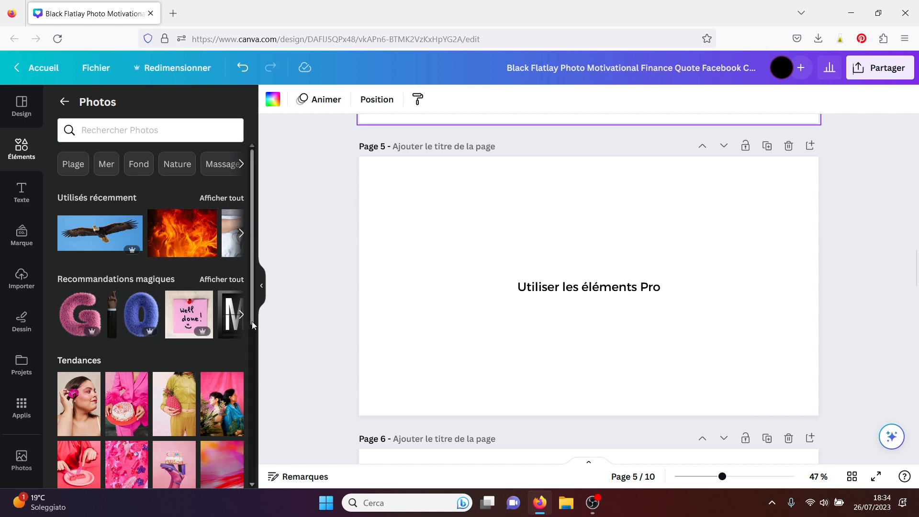
drag(252, 321, 244, 462)
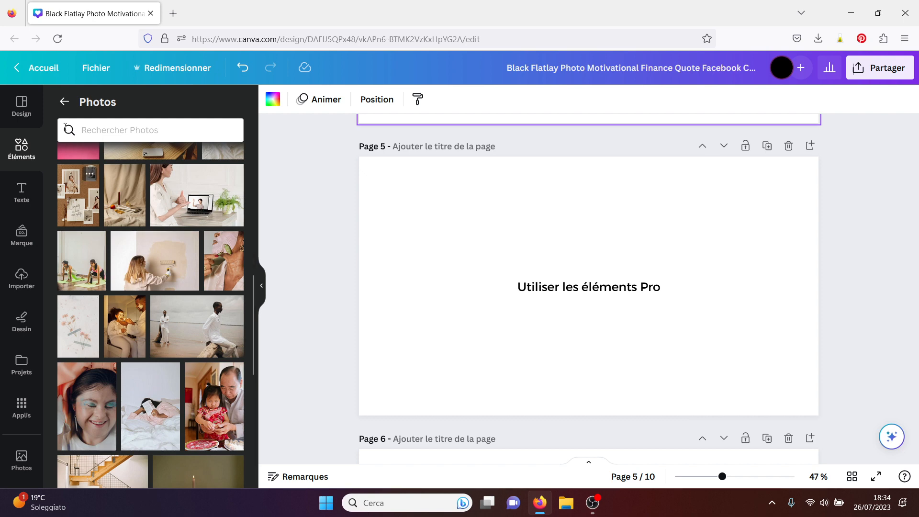
click(62, 103)
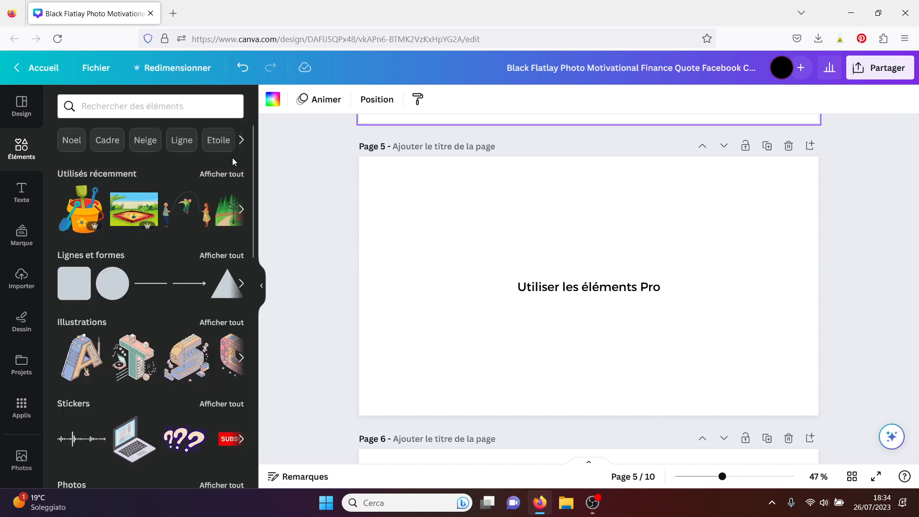
Look through the element overview from recently used items down to the graphic collections and back up.
drag(252, 200, 255, 314)
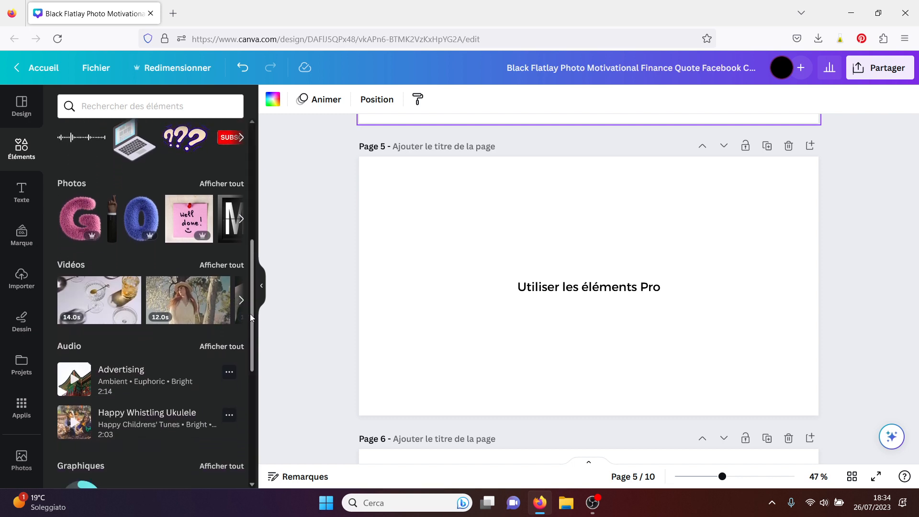
drag(250, 314, 245, 421)
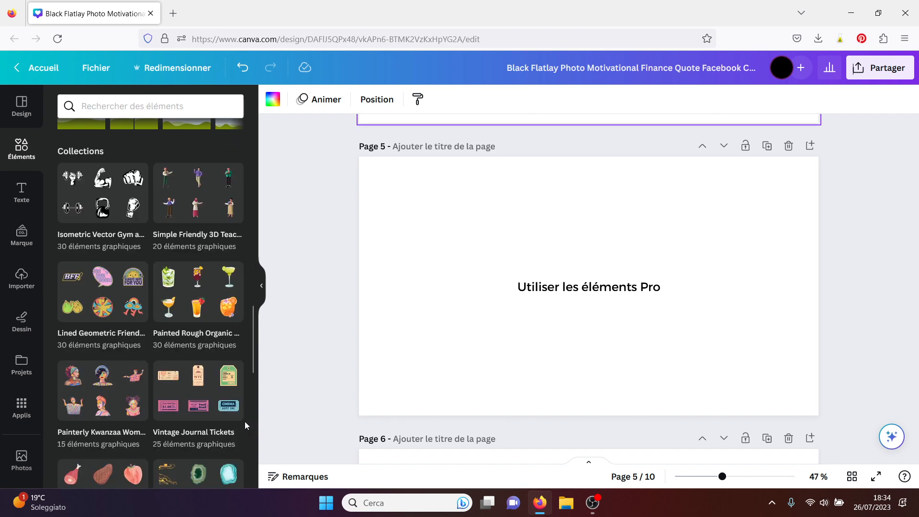
drag(251, 347, 257, 179)
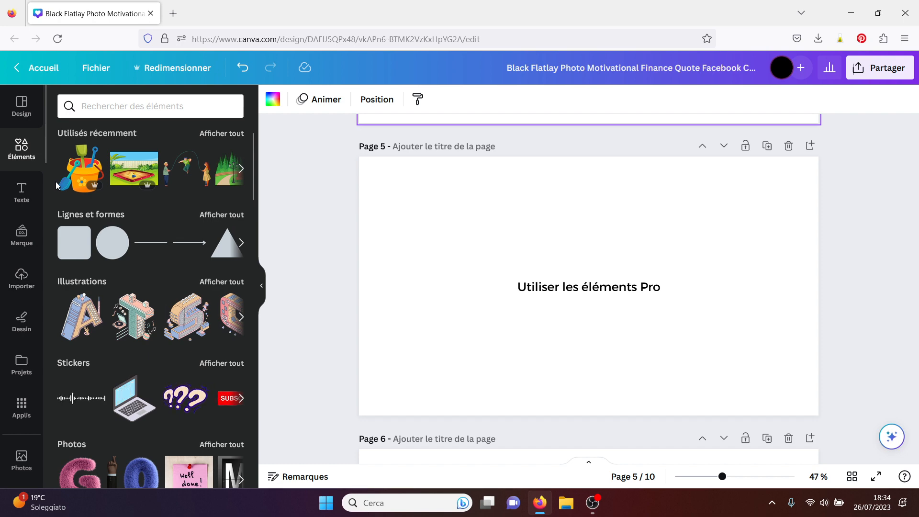
Open the free image library of the Pixabay app for the design.
click(21, 406)
drag(254, 192, 237, 336)
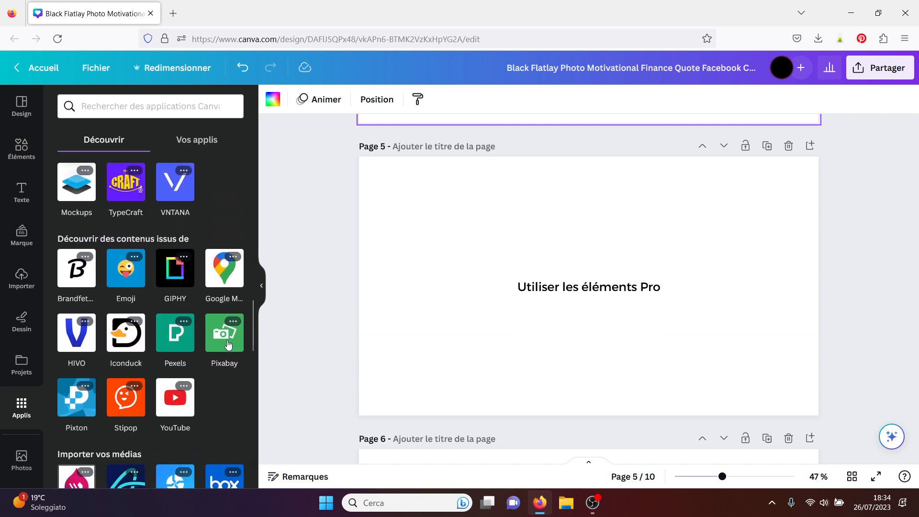
click(227, 342)
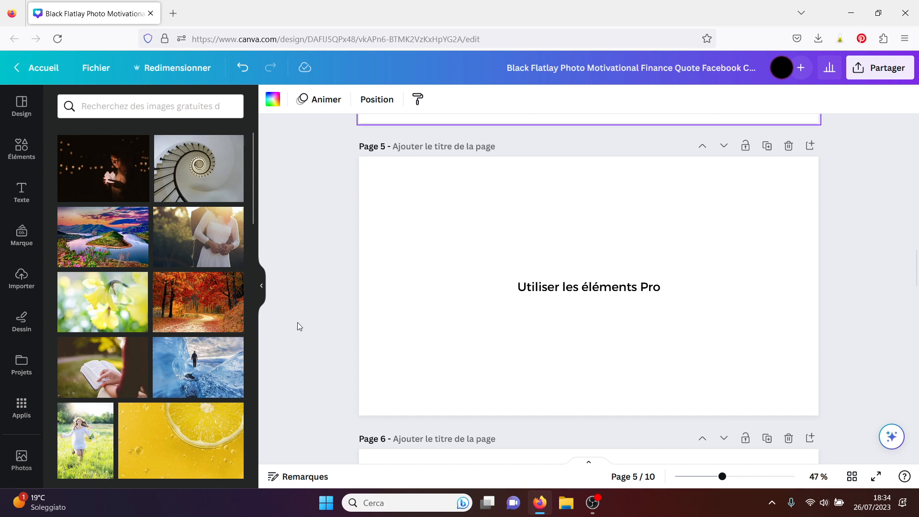
click(441, 324)
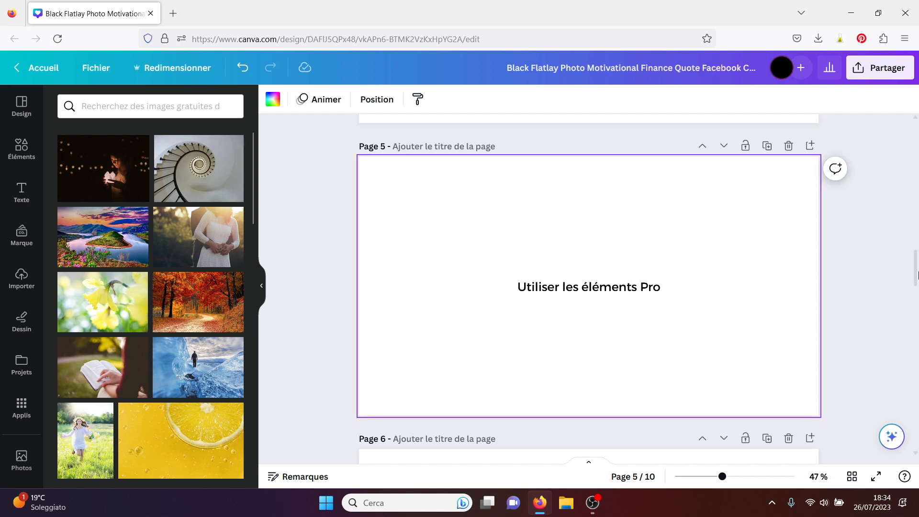
Move the tractor photo on page 6 closer to the page's centre, above the text "Utiliser la gomme magique".
drag(918, 275, 917, 307)
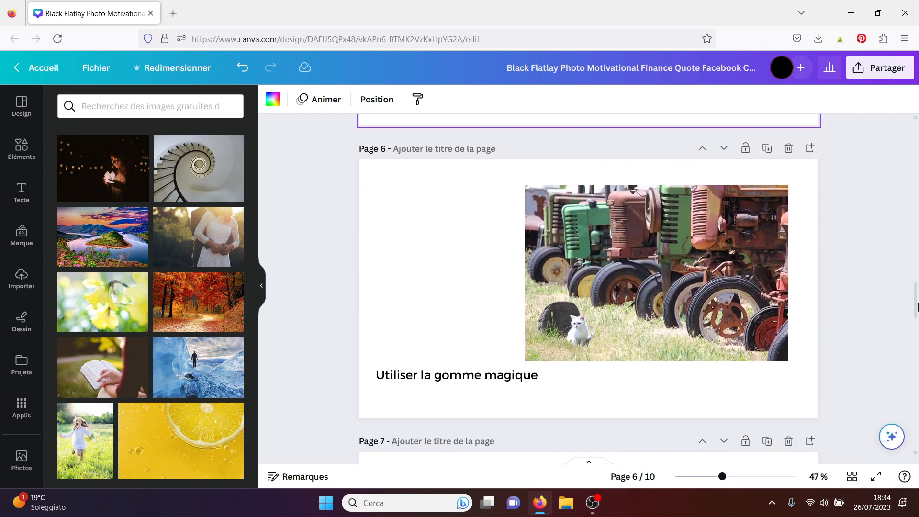
click(697, 302)
drag(697, 302, 591, 293)
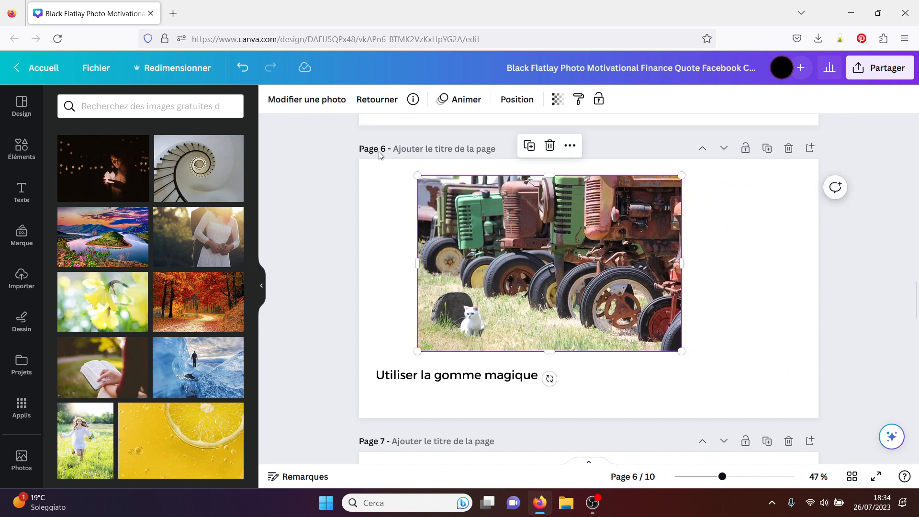
Keep the tractor photo in its current state and erase the white cat from it with Gomme magique at brush size 47.
click(312, 100)
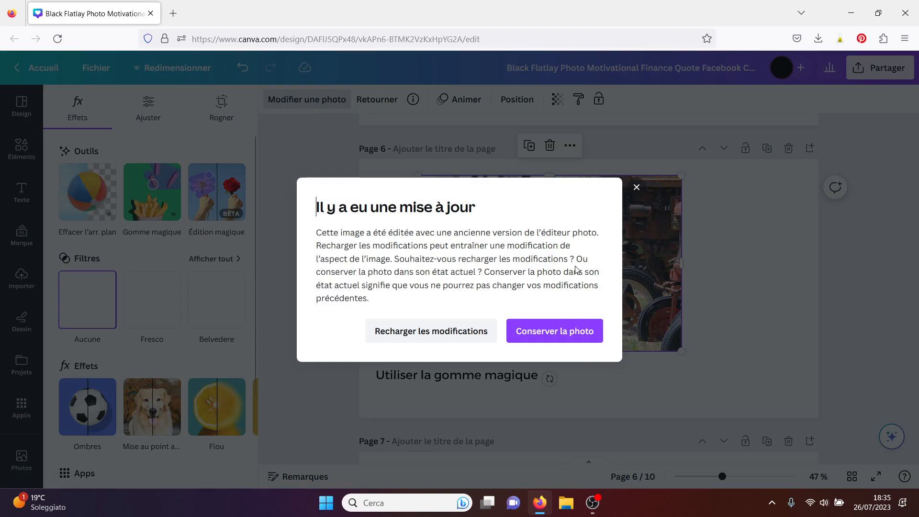
click(549, 336)
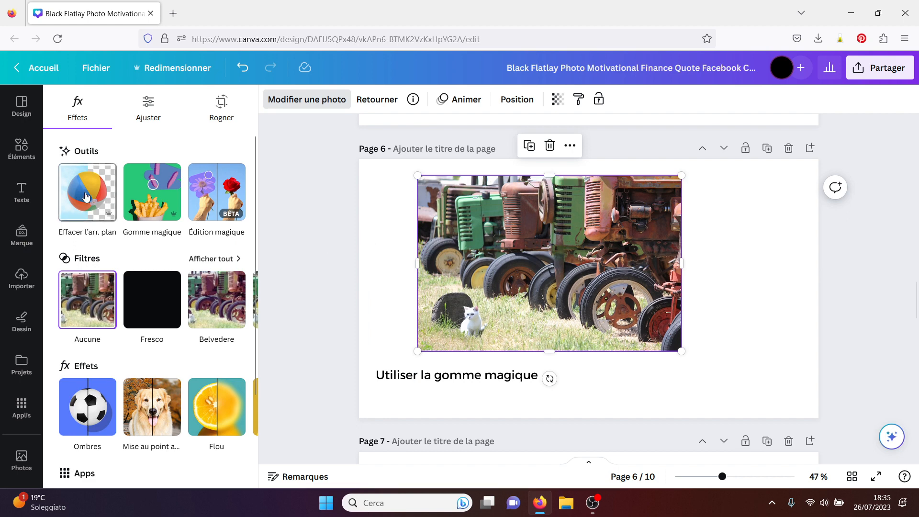
click(157, 197)
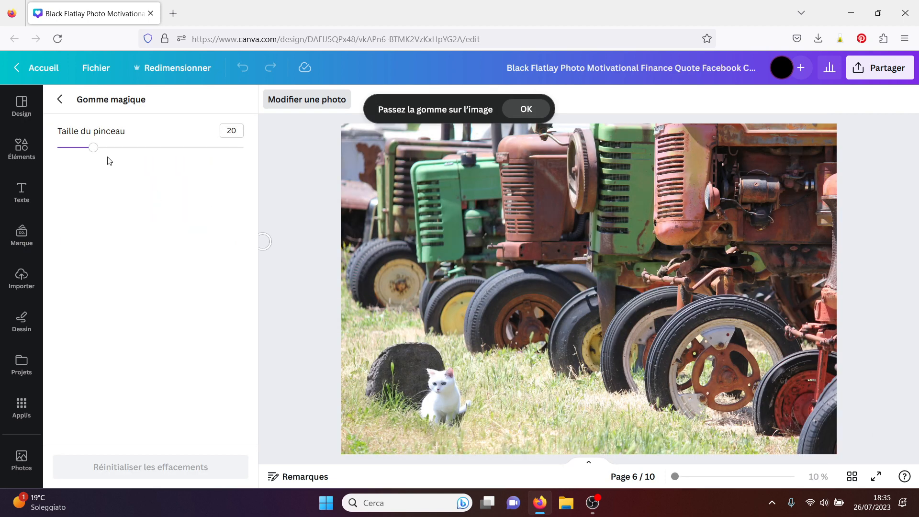
drag(94, 147, 144, 148)
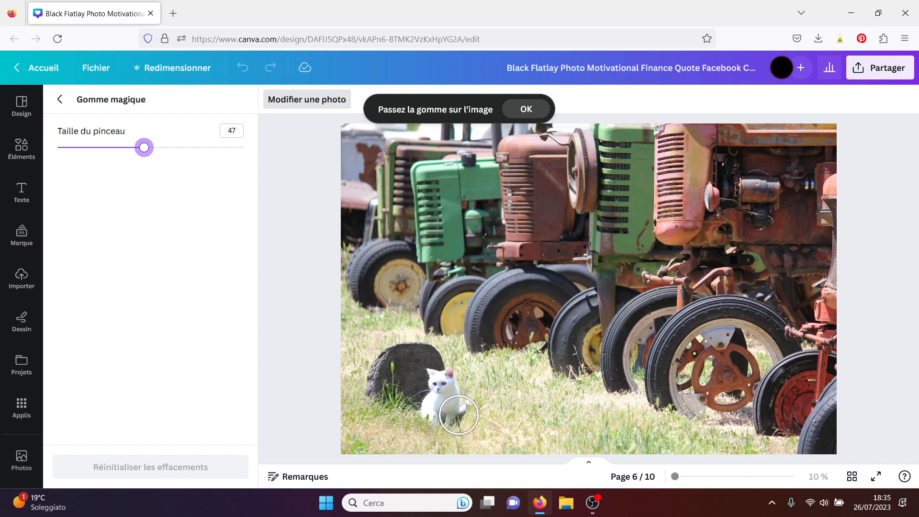
mouse_move(459, 415)
mouse_down()
mouse_move(436, 383)
mouse_move(434, 412)
mouse_up()
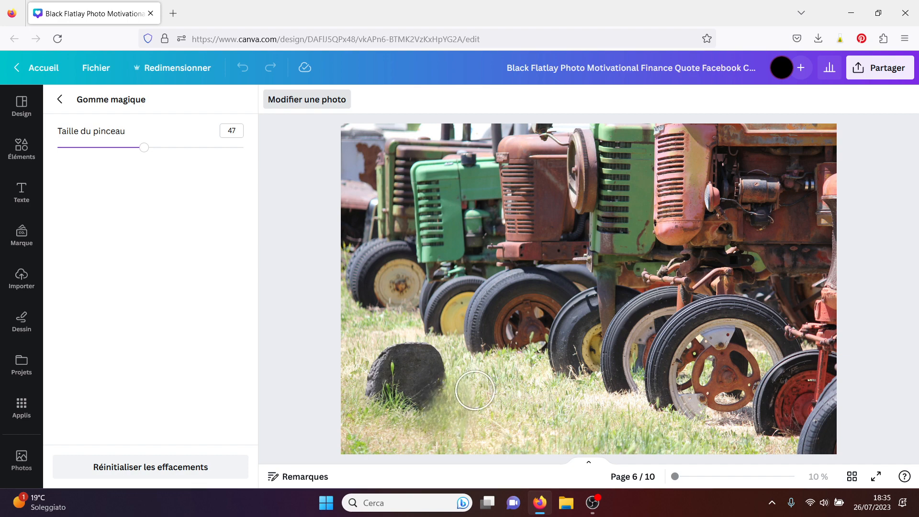
click(60, 99)
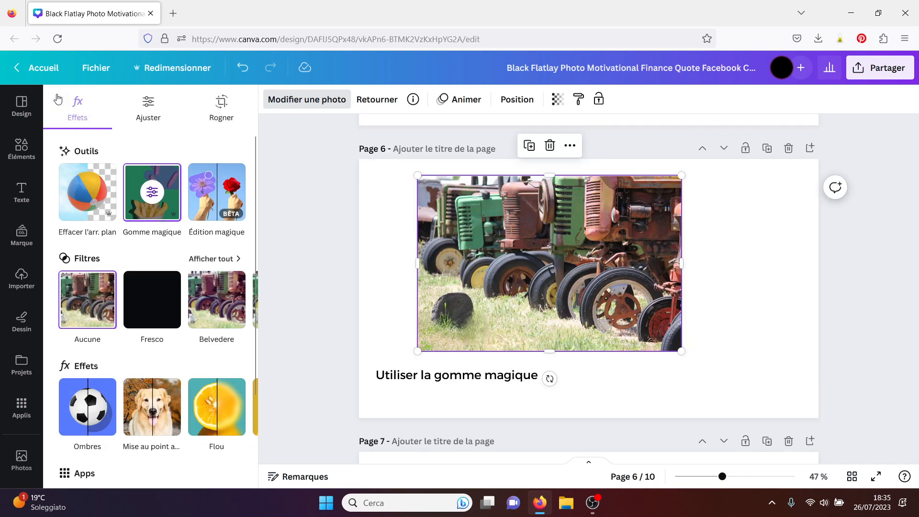
Undo the latest edits to the tractor photo, including the erasure of the white cat.
click(698, 280)
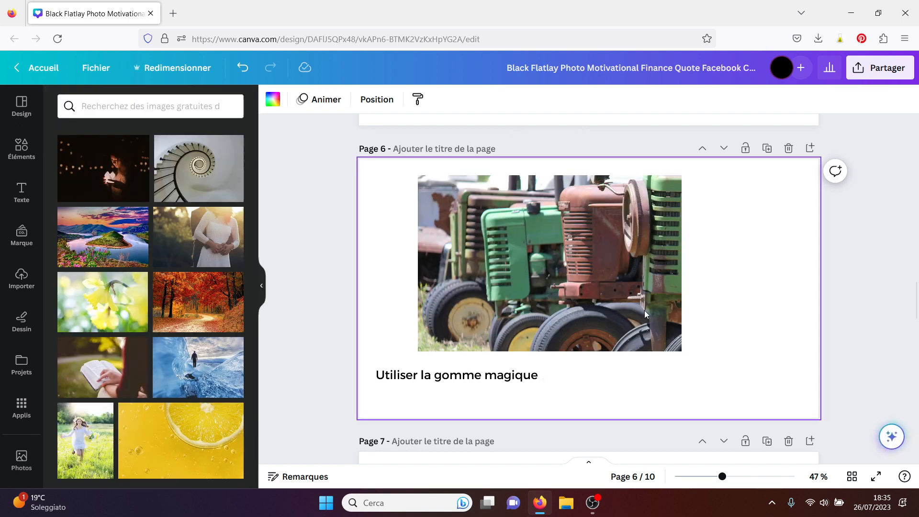
key(ctrl+z)
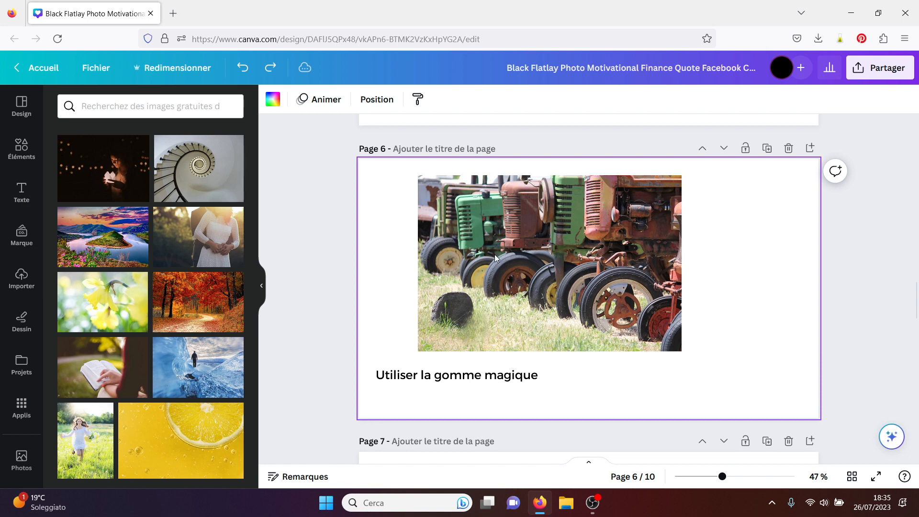
key(ctrl+z)
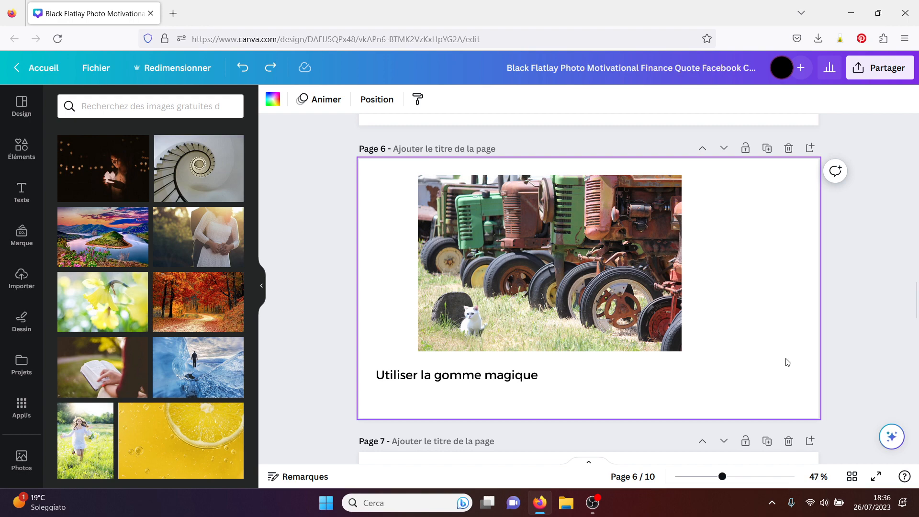
On page 7, bring up the Écriture magique prompt from the Canva assistant and dismiss it without generating text.
drag(916, 305, 917, 335)
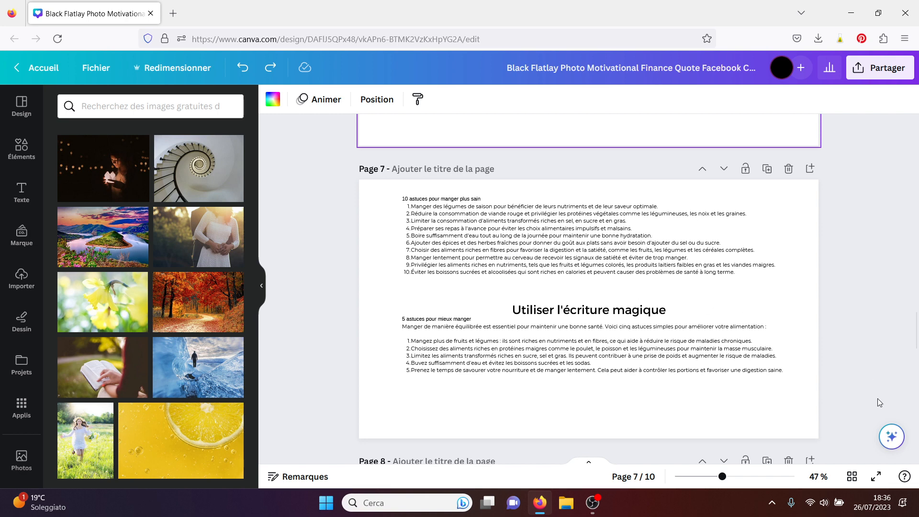
click(890, 438)
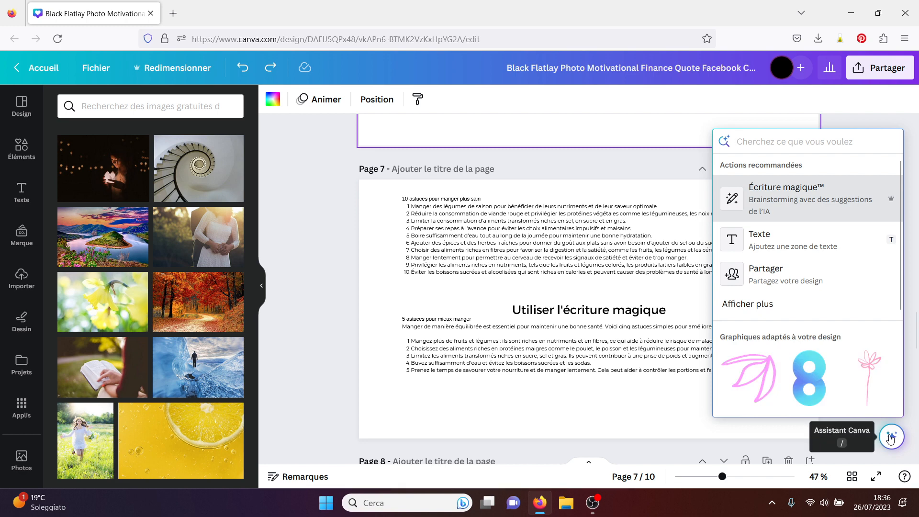
click(798, 205)
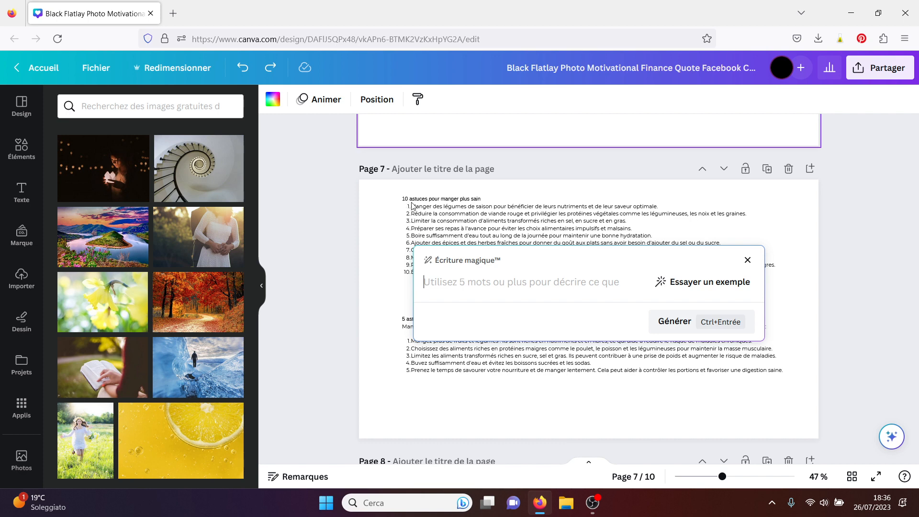
click(391, 235)
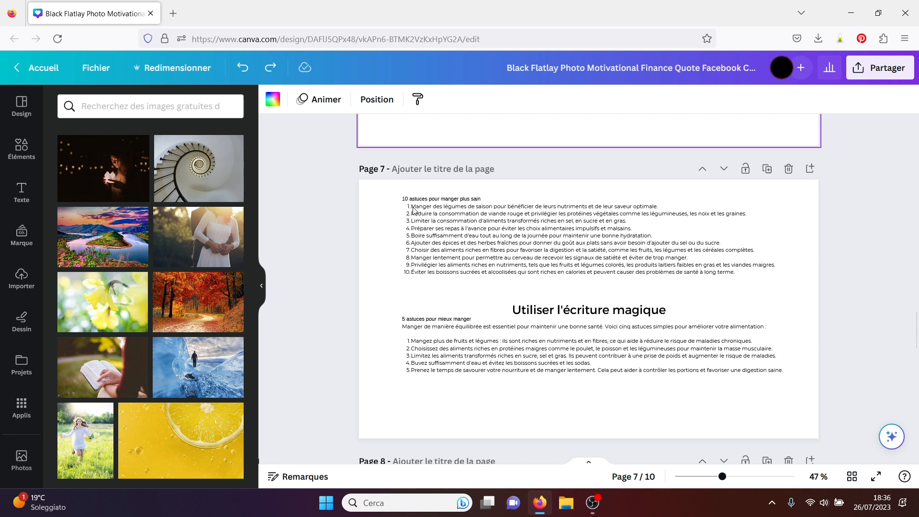
Rewrite the "10 astuces pour manger plus sain" text on page 7 with Écriture magique's Réécrire le texte option.
click(459, 255)
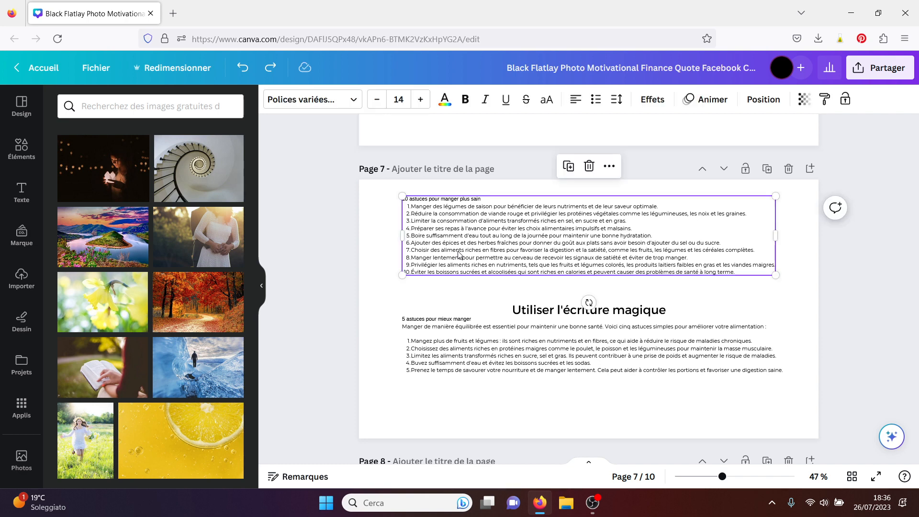
click(891, 436)
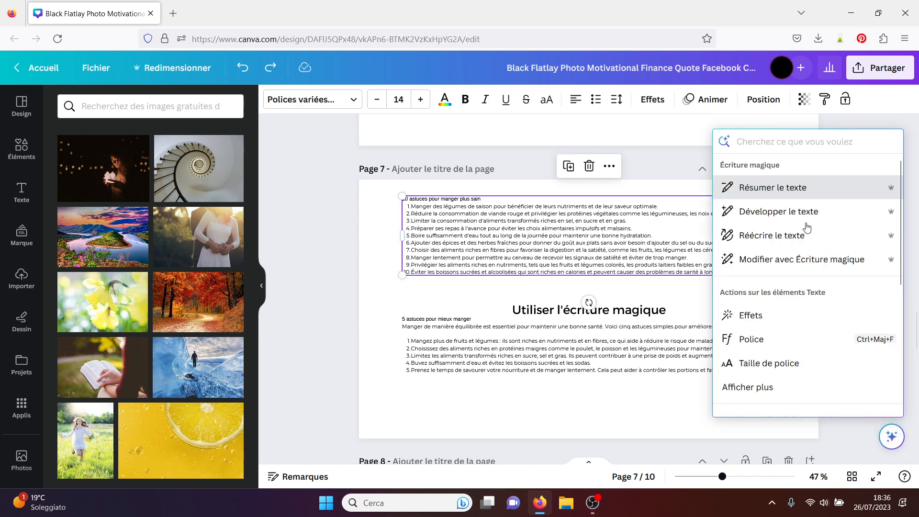
click(802, 241)
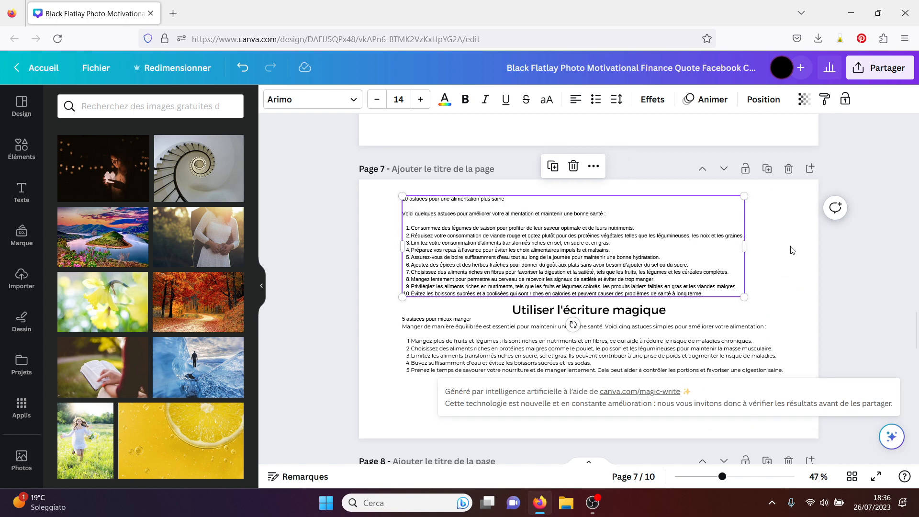
click(793, 247)
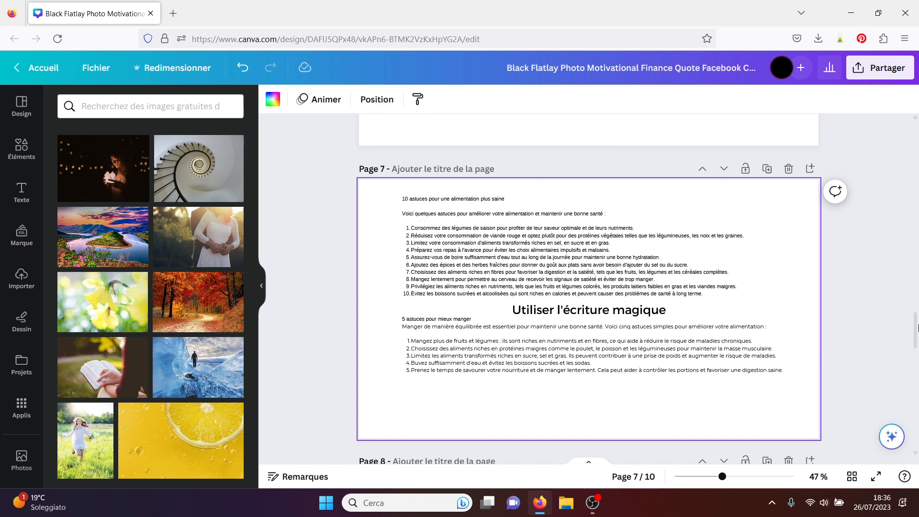
Delete the cut-out photo of the woman holding an orchid from page 8.
drag(917, 327, 917, 361)
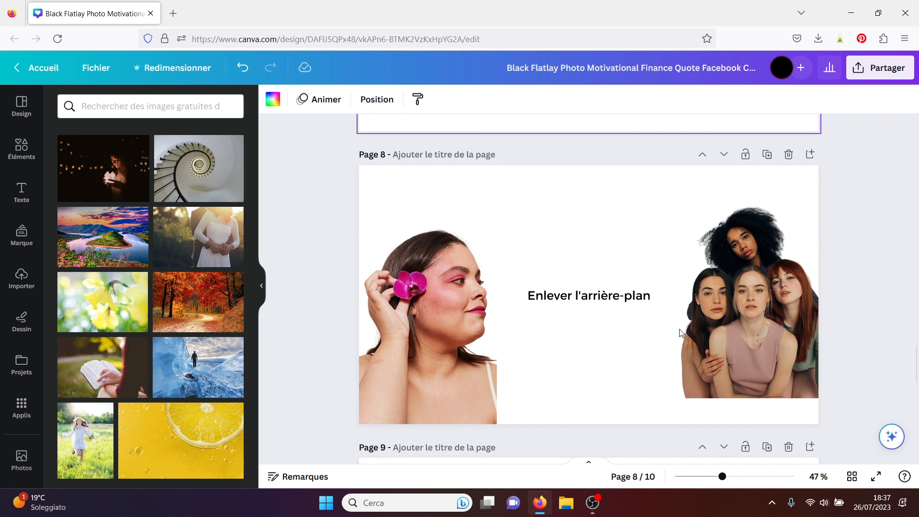
click(432, 326)
key(Delete)
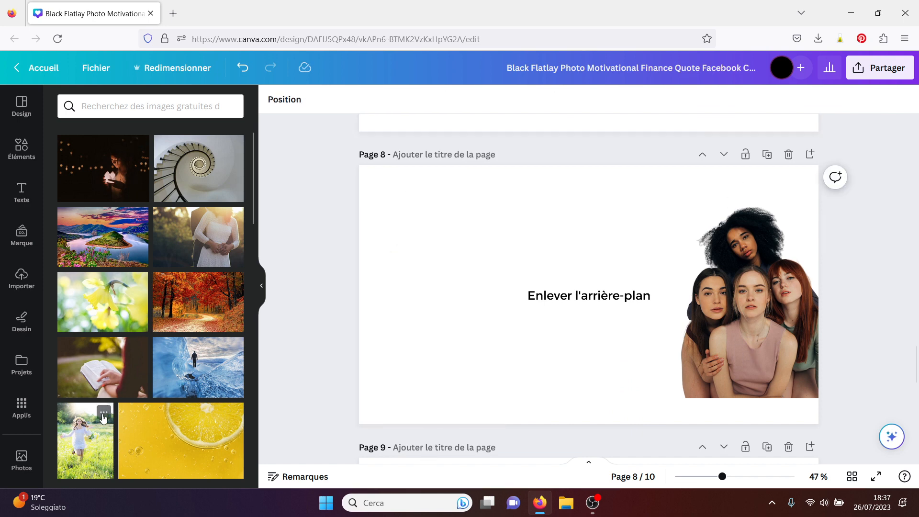
Search Pixabay for "homme" and place the photo of the grey-haired man with glasses in page 8's left half.
click(129, 101)
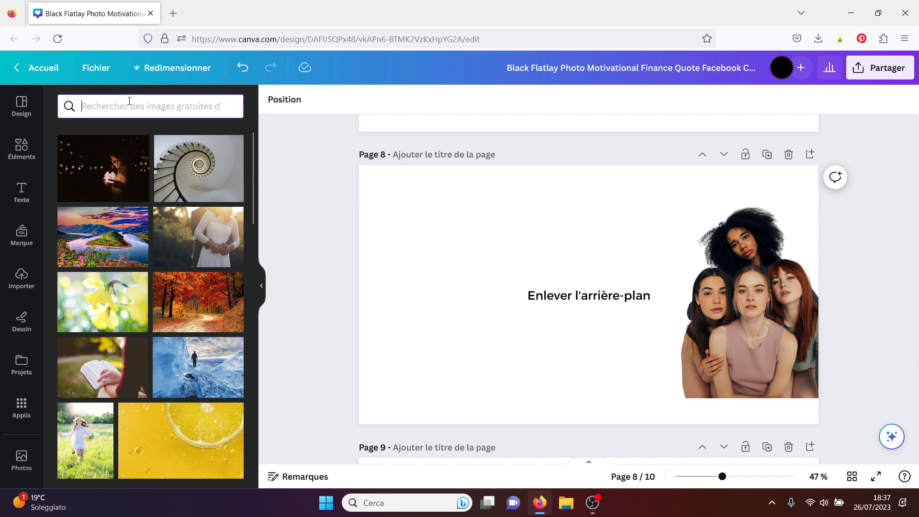
text(hom)
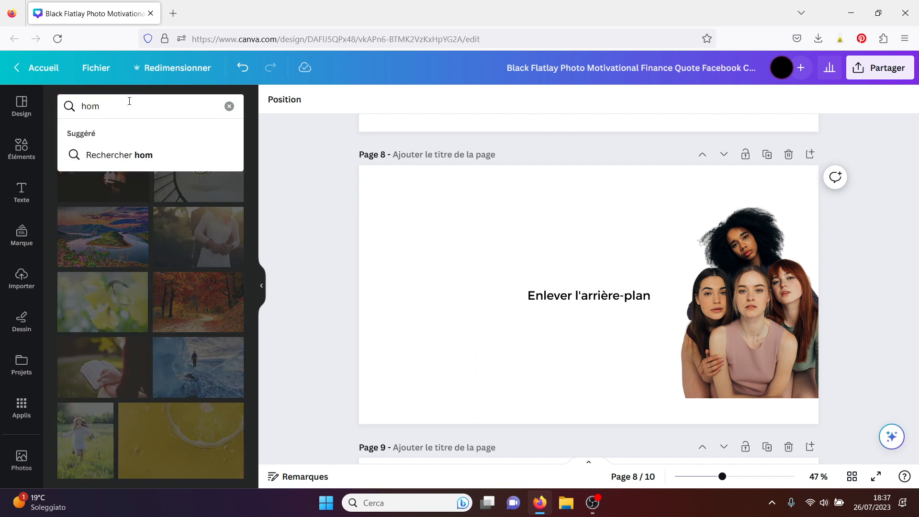
text(me)
key(Return)
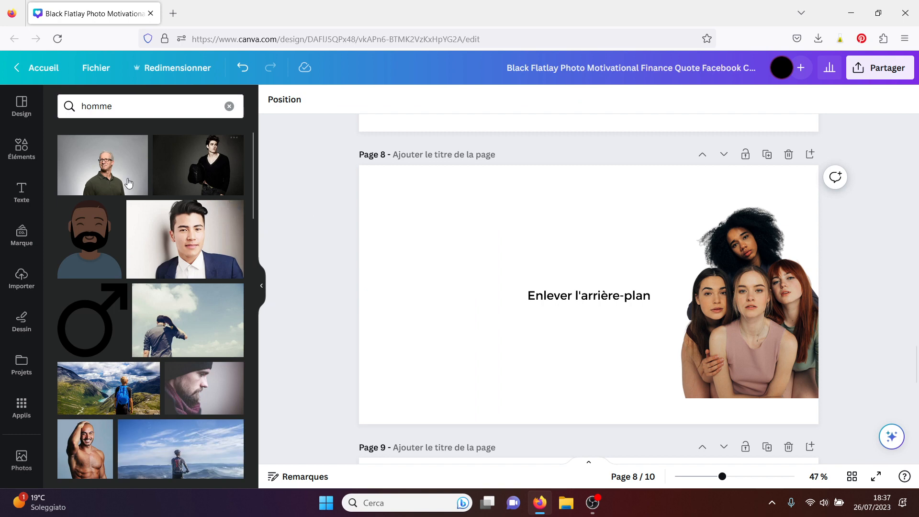
click(110, 174)
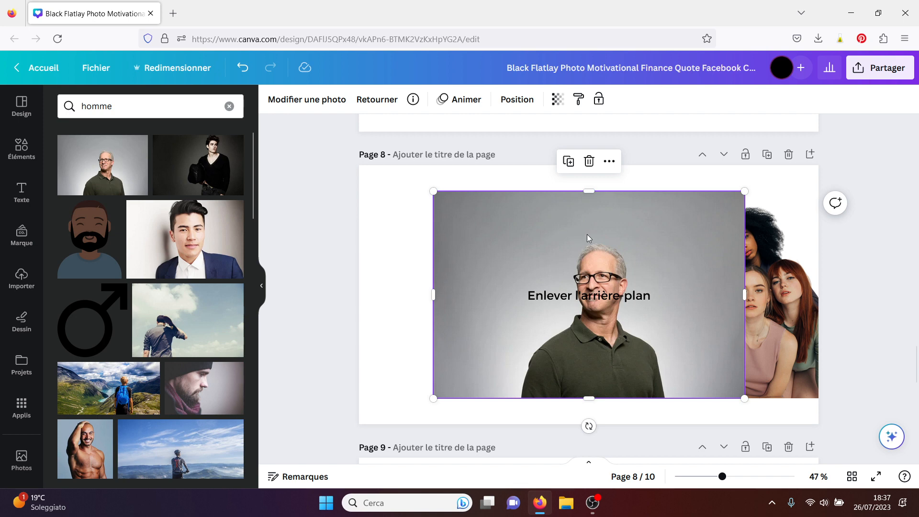
drag(587, 234, 458, 234)
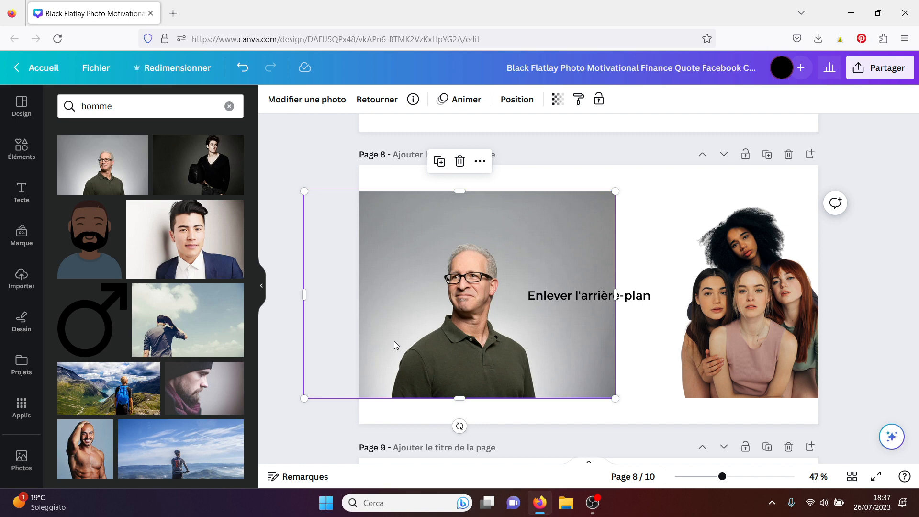
Remove the grey background from the photo of the man with glasses on page 8.
click(316, 102)
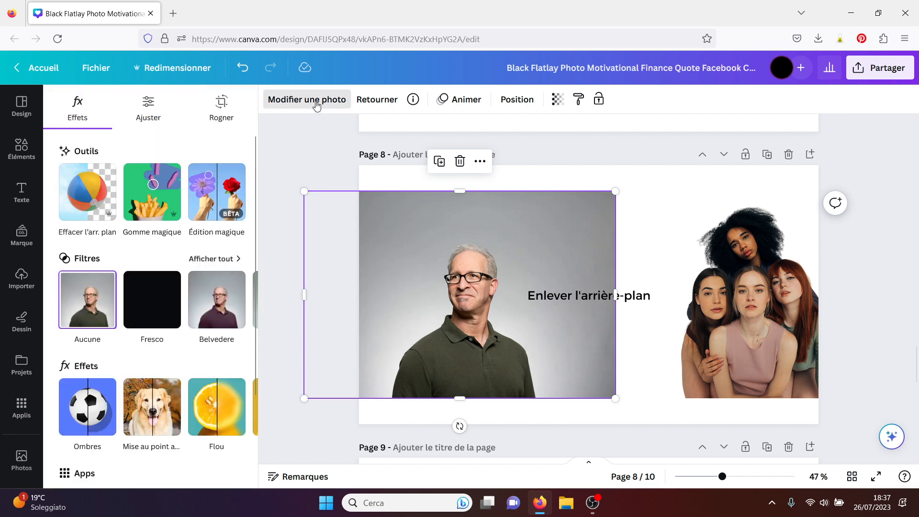
click(82, 203)
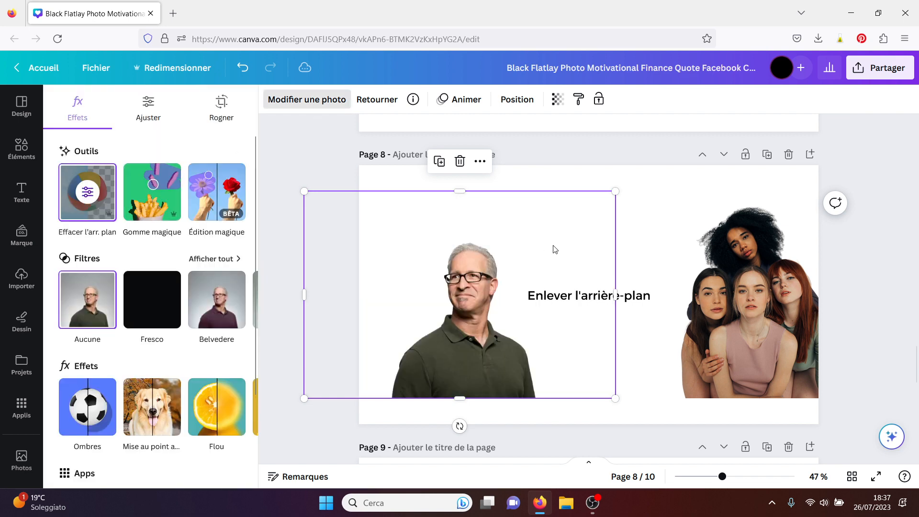
click(674, 221)
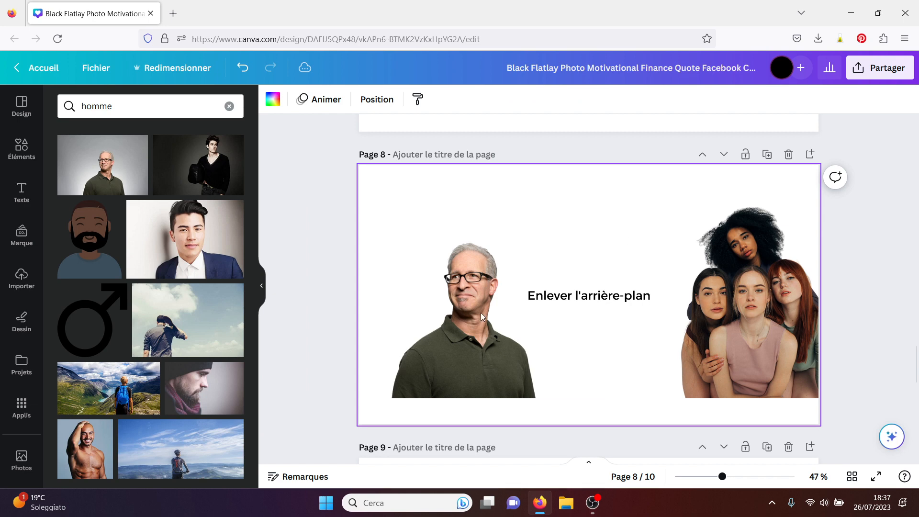
Replace the cut-out man with glasses on page 8 with a reduced photo of the man on the sofa in the page's upper left.
click(463, 320)
key(Delete)
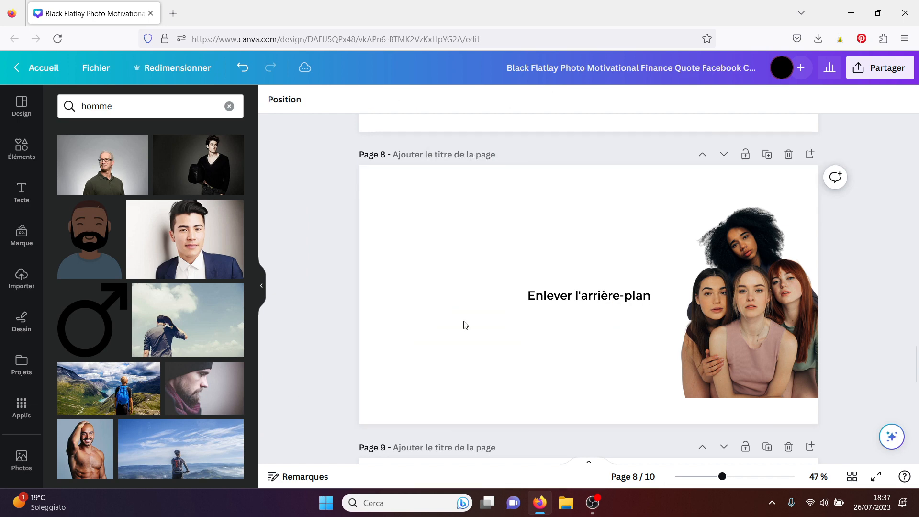
click(251, 436)
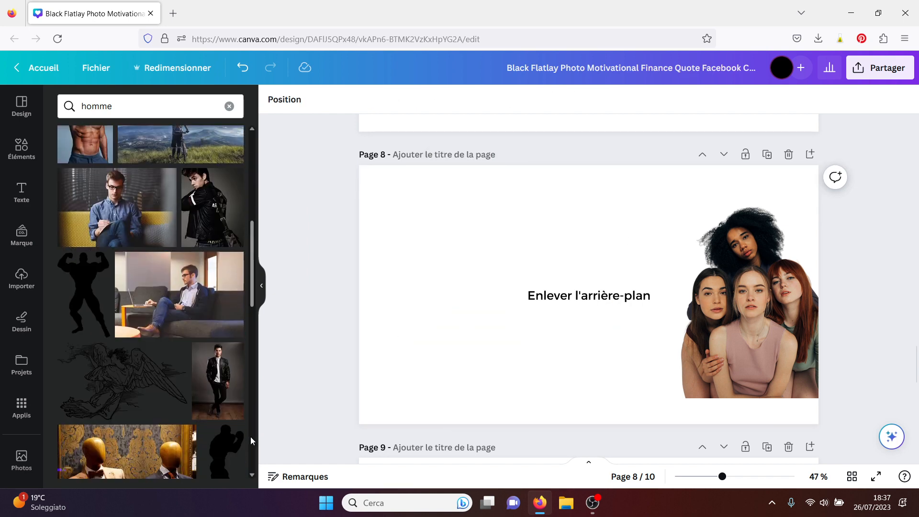
click(195, 305)
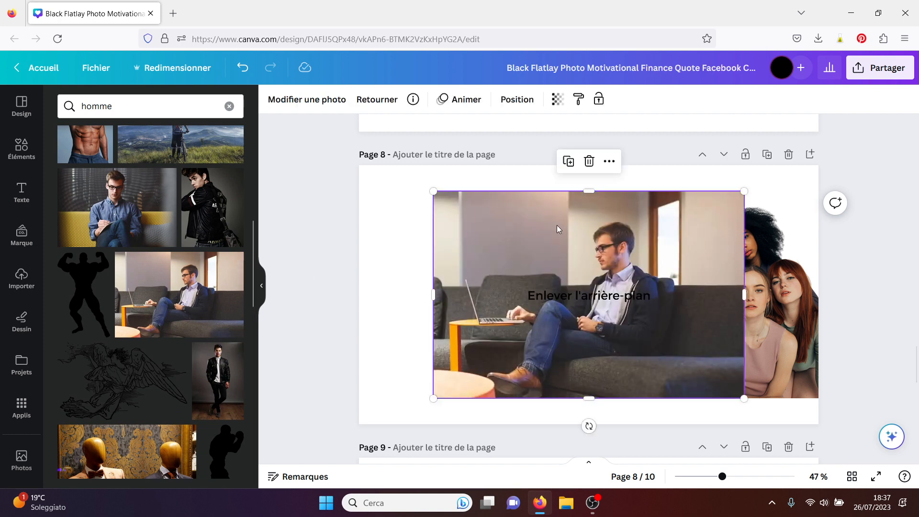
drag(744, 191, 578, 268)
drag(520, 359, 473, 248)
click(587, 253)
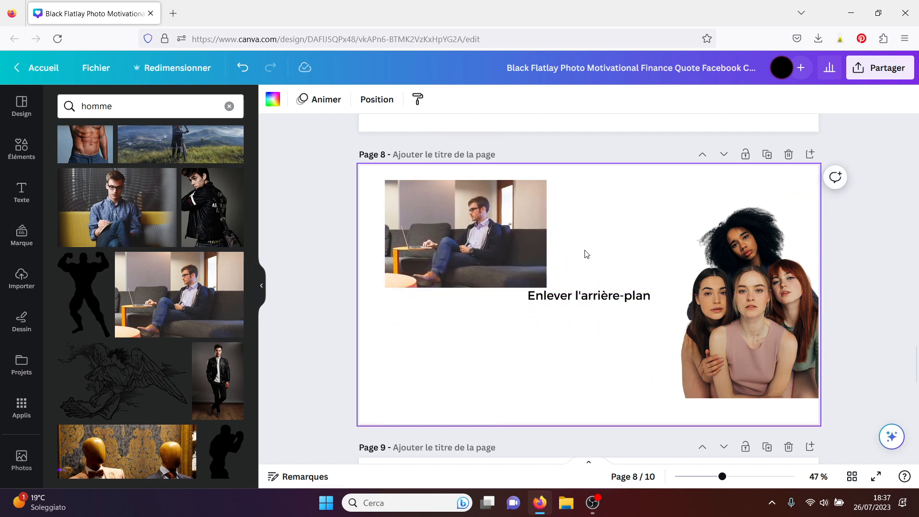
Remove the background from the photo of the man on the sofa on page 8.
click(481, 238)
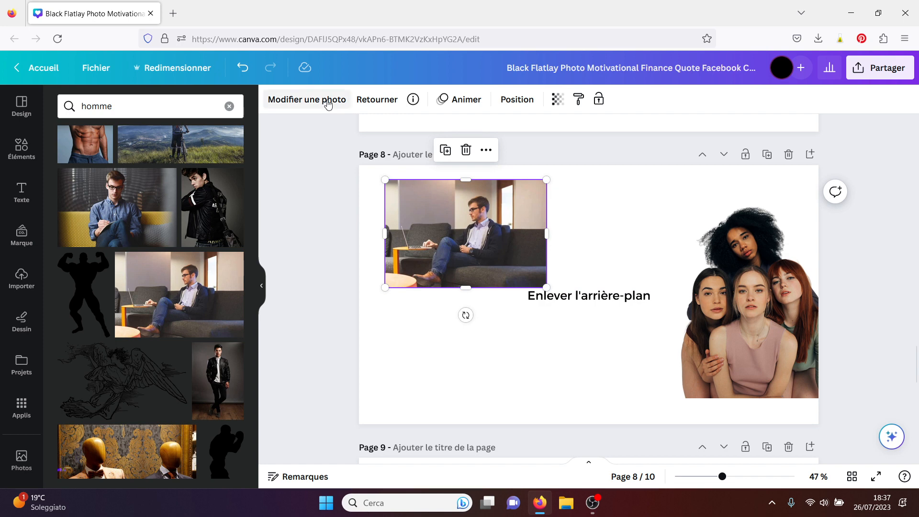
click(328, 102)
click(91, 193)
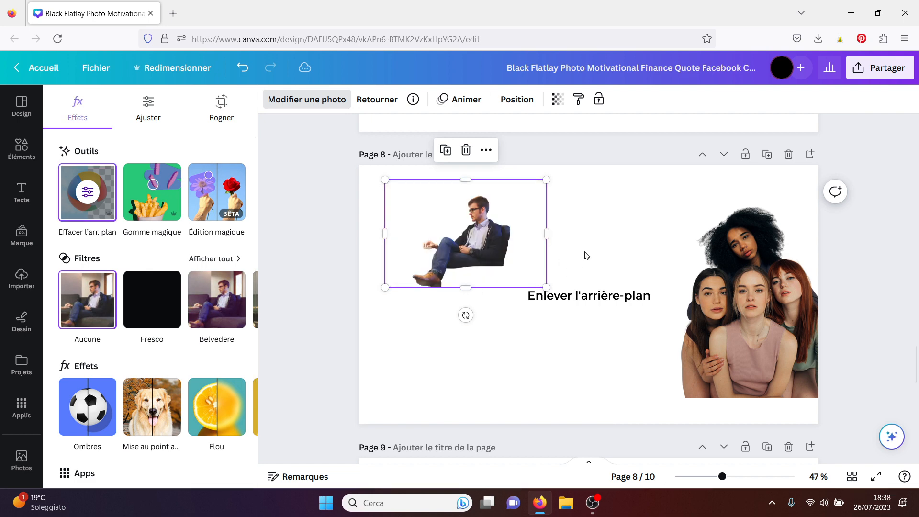
click(600, 245)
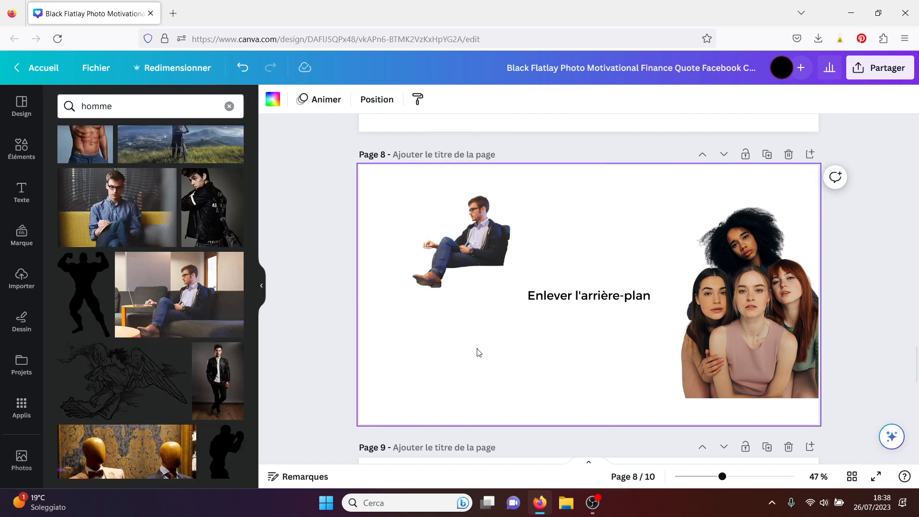
Delete the cut-out of the seated man from page 8.
click(468, 241)
key(Delete)
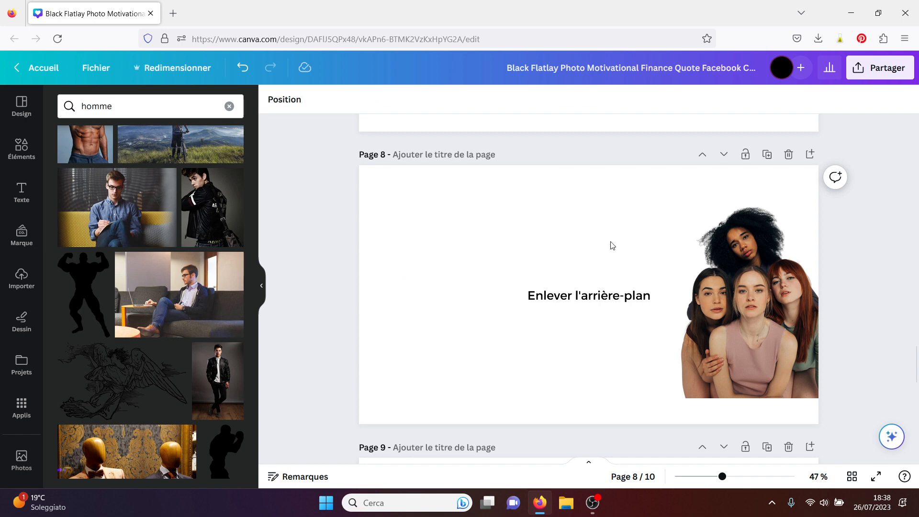
scroll(917, 362, down, 1)
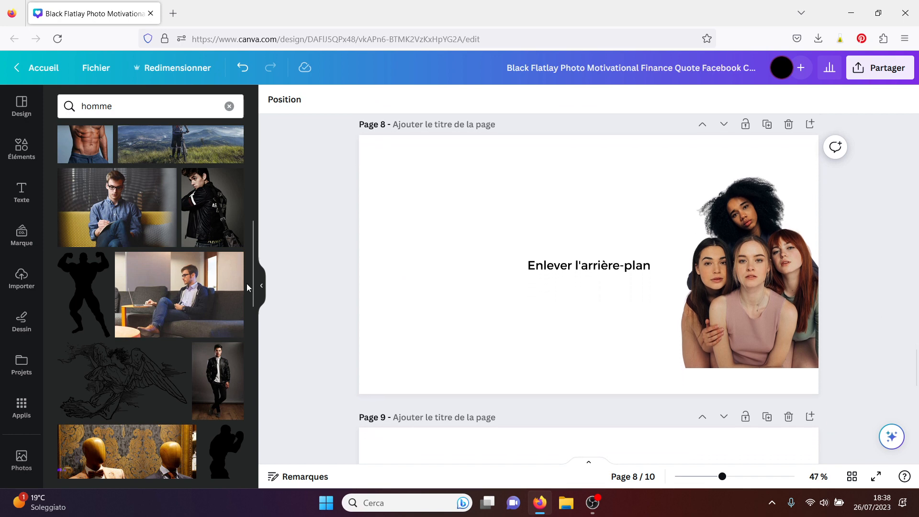
click(187, 290)
drag(550, 223, 452, 213)
key(Delete)
In the download options, turn off the transparent background and choose the JPG file type with a higher quality setting.
scroll(917, 361, down, 5)
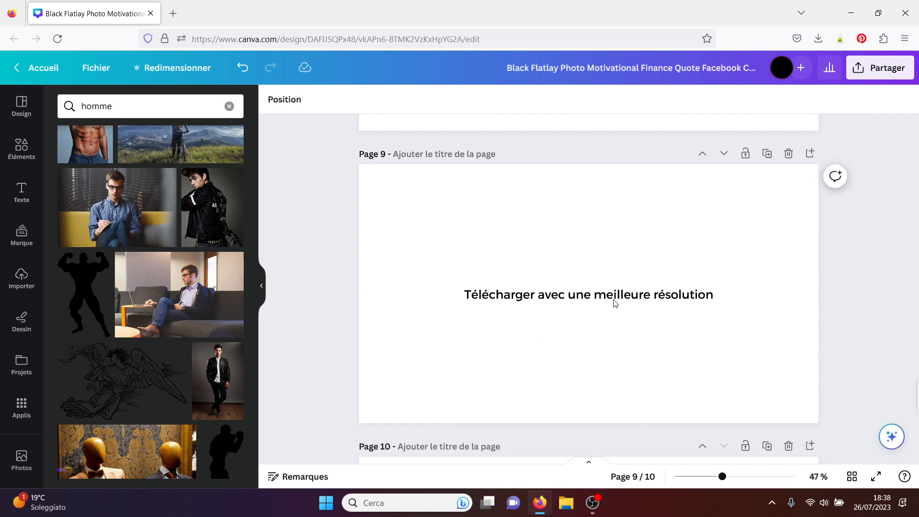
click(885, 70)
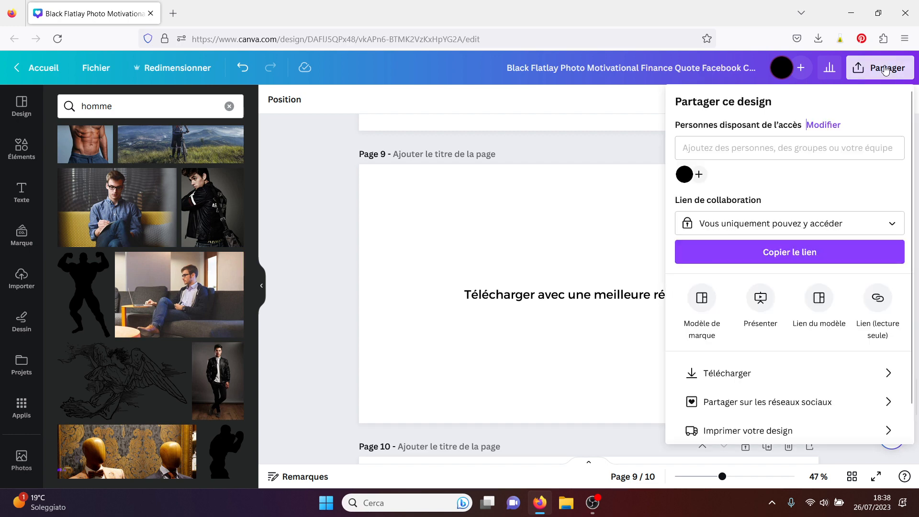
click(751, 382)
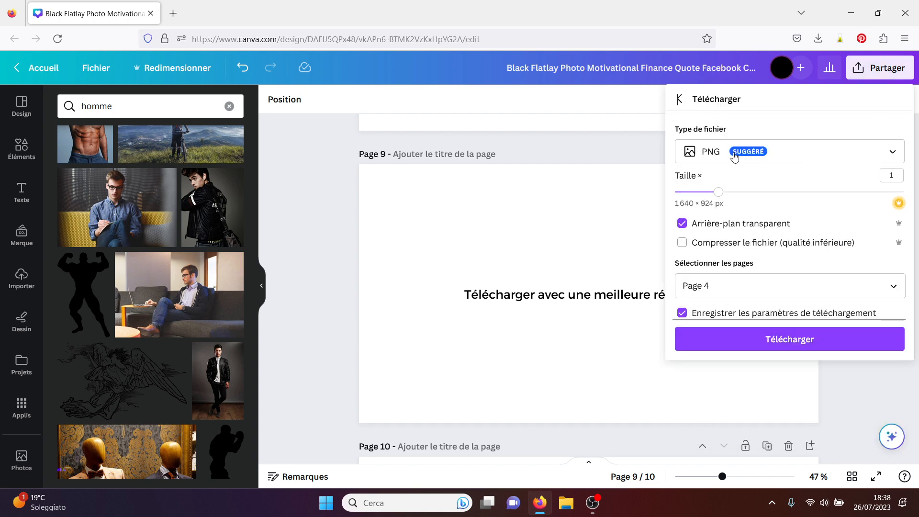
click(682, 224)
click(877, 152)
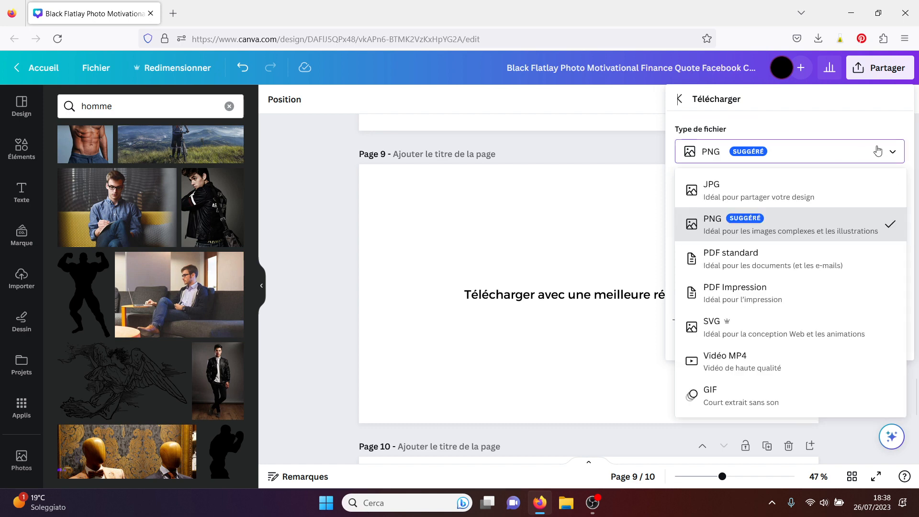
click(748, 191)
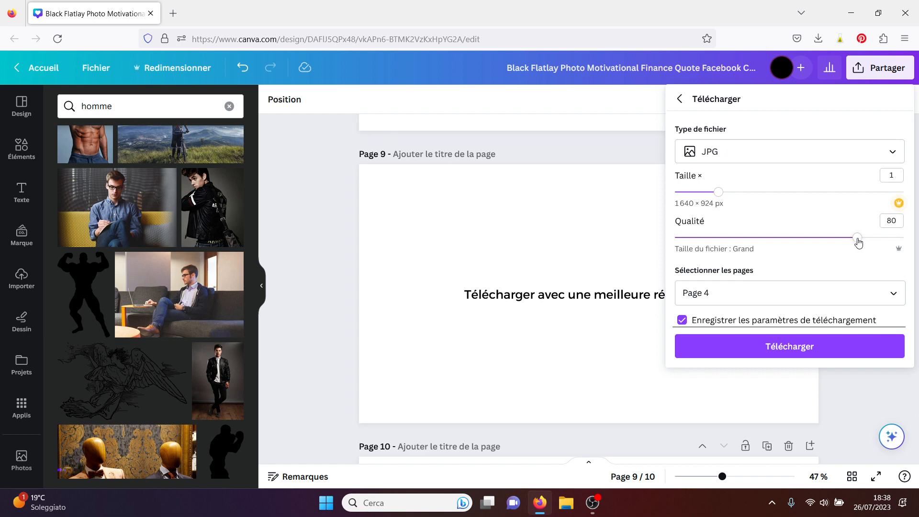
mouse_move(858, 243)
mouse_down()
mouse_move(911, 242)
mouse_move(865, 238)
mouse_up()
Switch the download file type to SVG, and leave the download options without downloading.
click(806, 152)
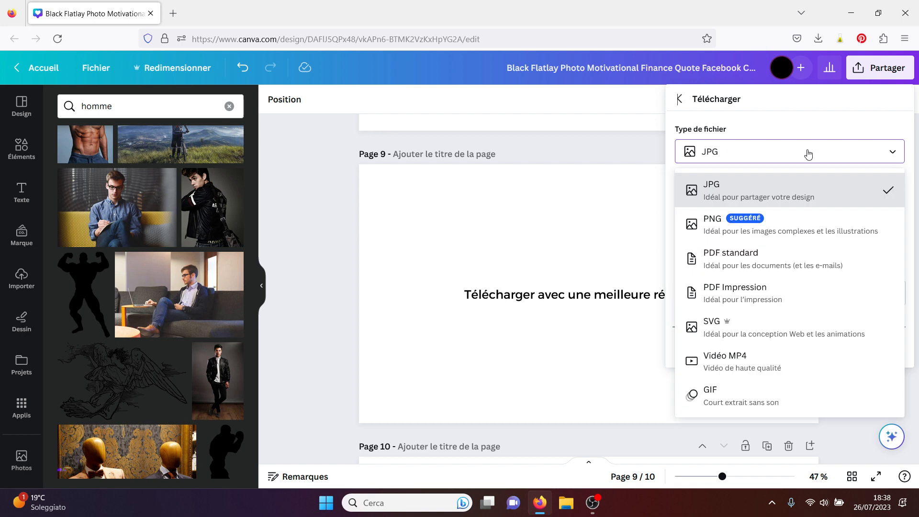
click(781, 326)
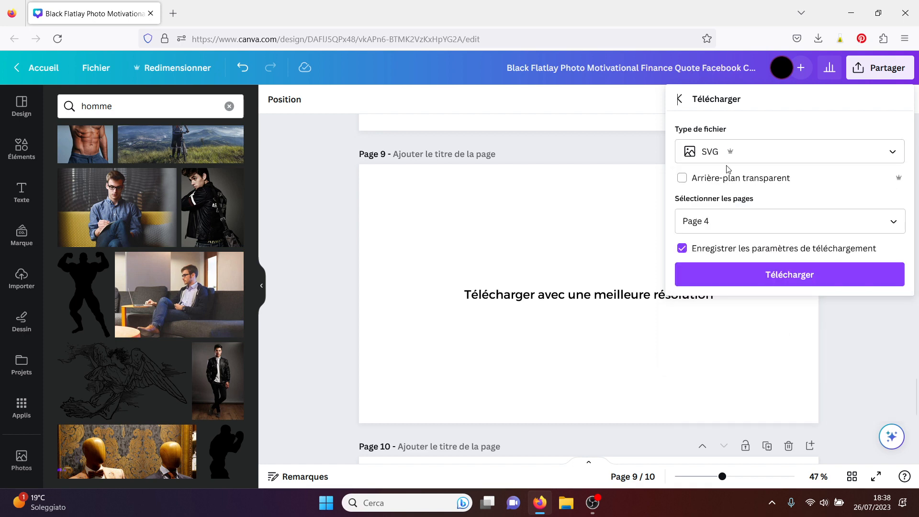
click(732, 153)
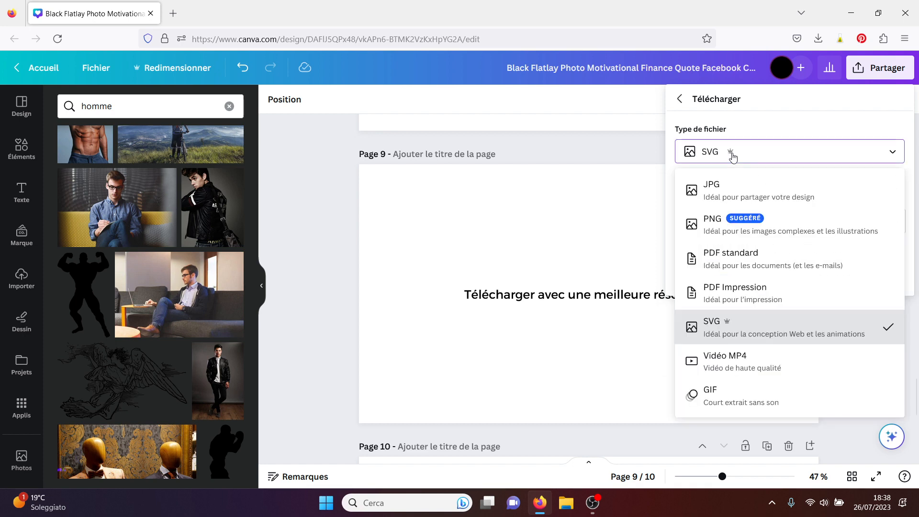
click(617, 256)
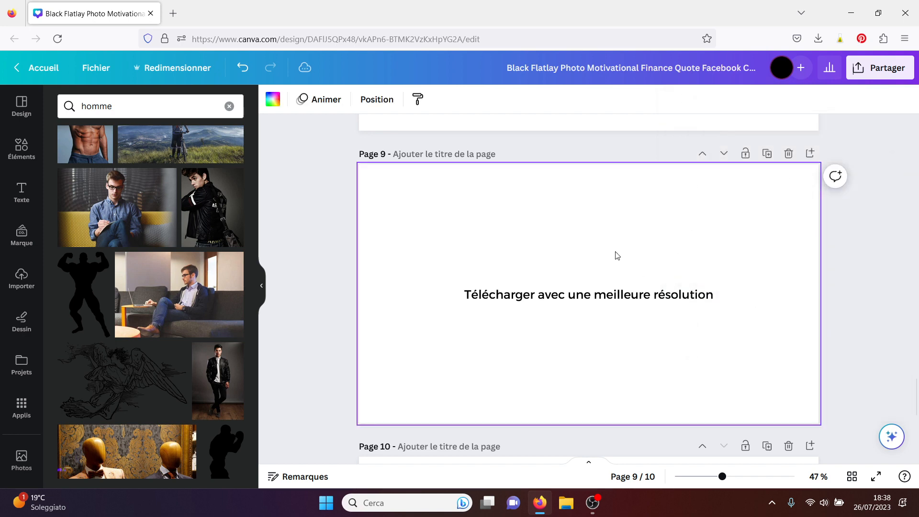
Delete the "Programmer ses posts pour les réseaux sociaux" text from page 10.
drag(918, 405, 918, 443)
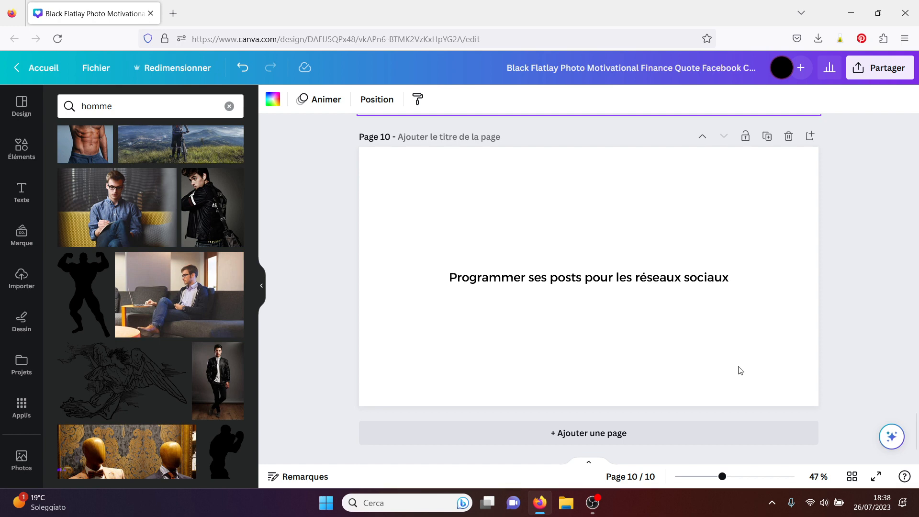
click(609, 278)
key(Delete)
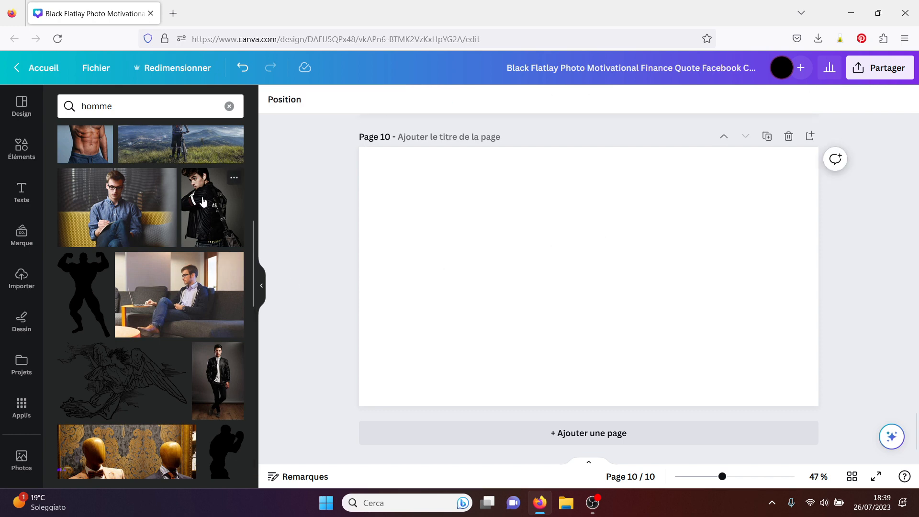
Place the photo of the man on the sofa on page 10, enlarged and centred to nearly fill the page.
click(190, 280)
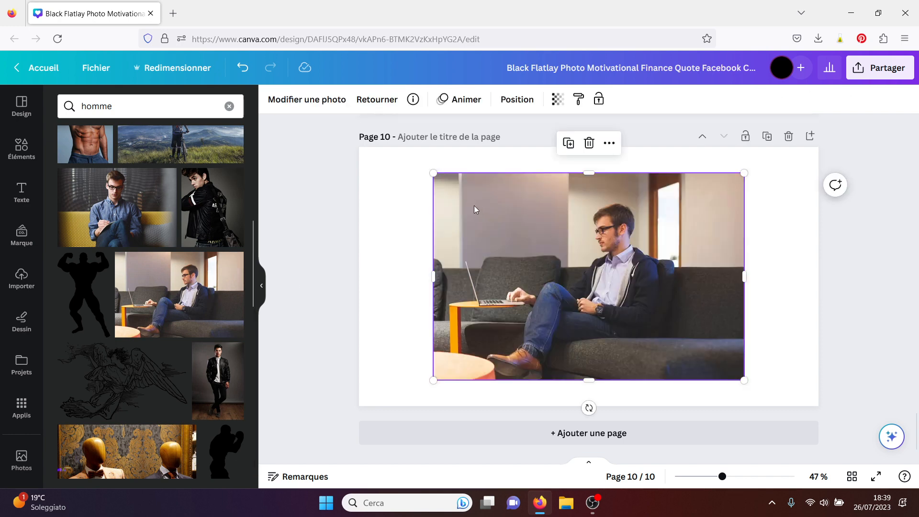
drag(433, 176, 297, 123)
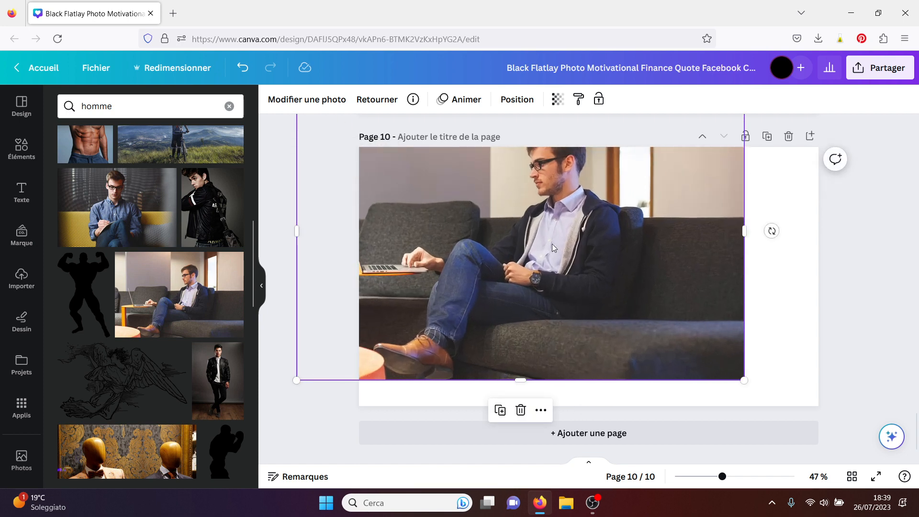
drag(509, 273, 585, 283)
click(311, 224)
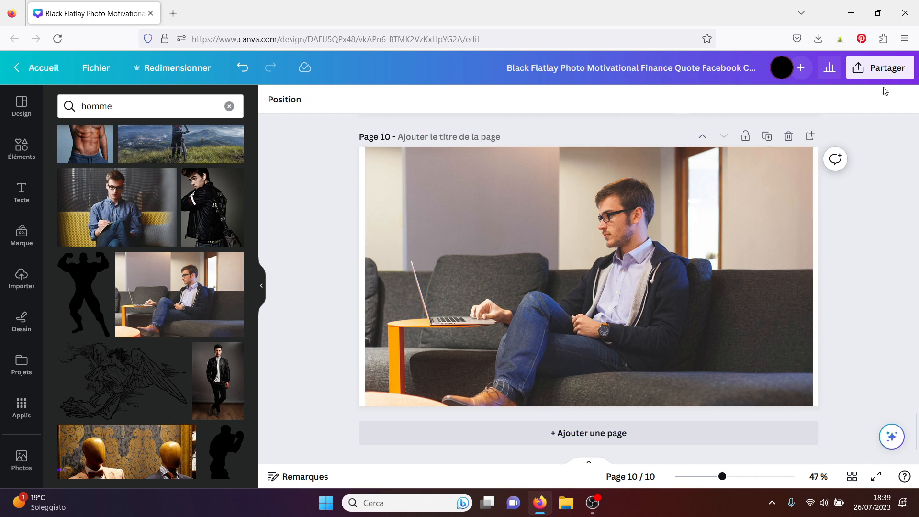
Set up a Pinterest post of page 10 and choose 31 July 2023 as its scheduled publication date.
click(888, 70)
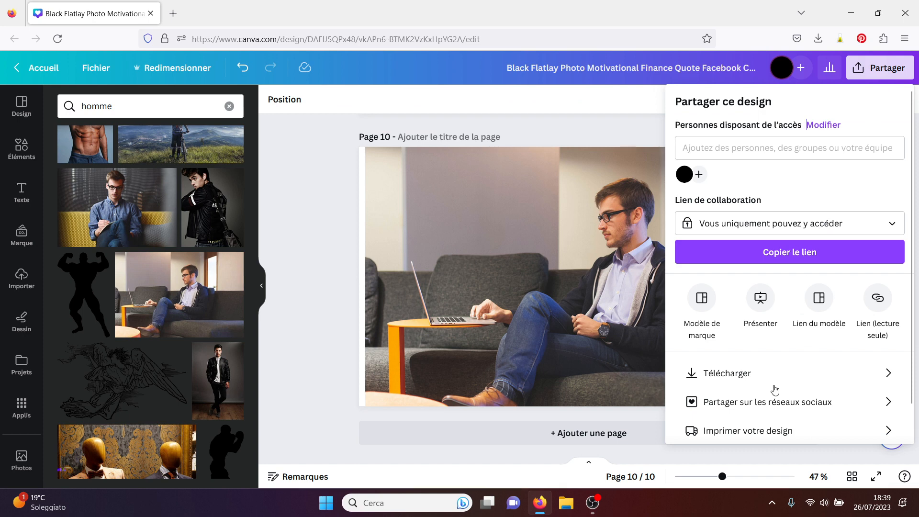
click(764, 404)
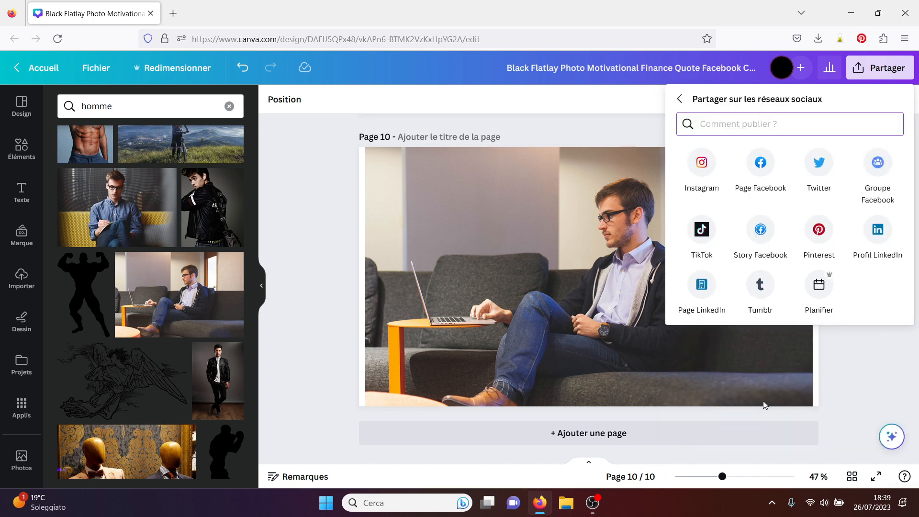
click(820, 240)
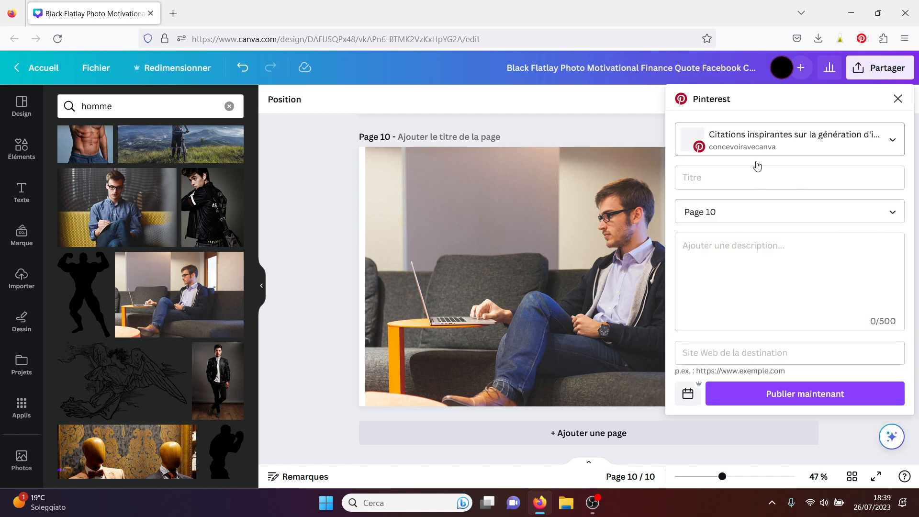
click(688, 394)
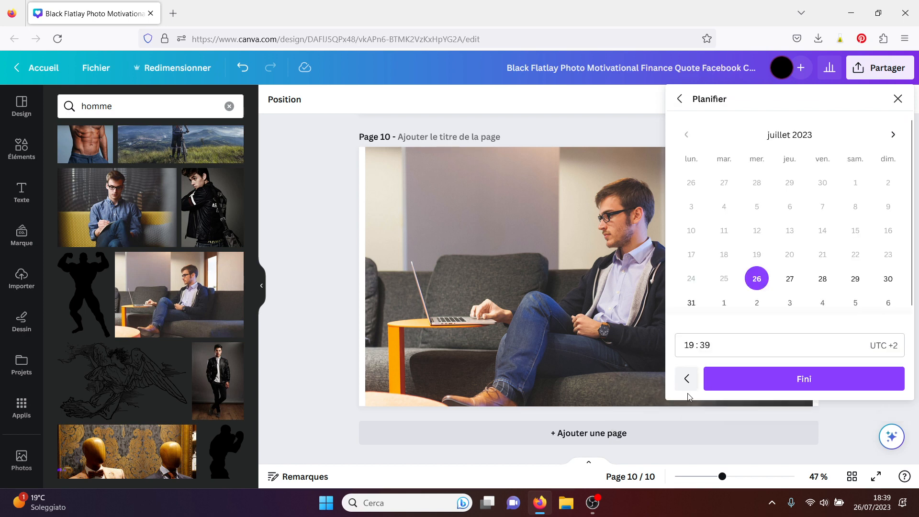
click(693, 304)
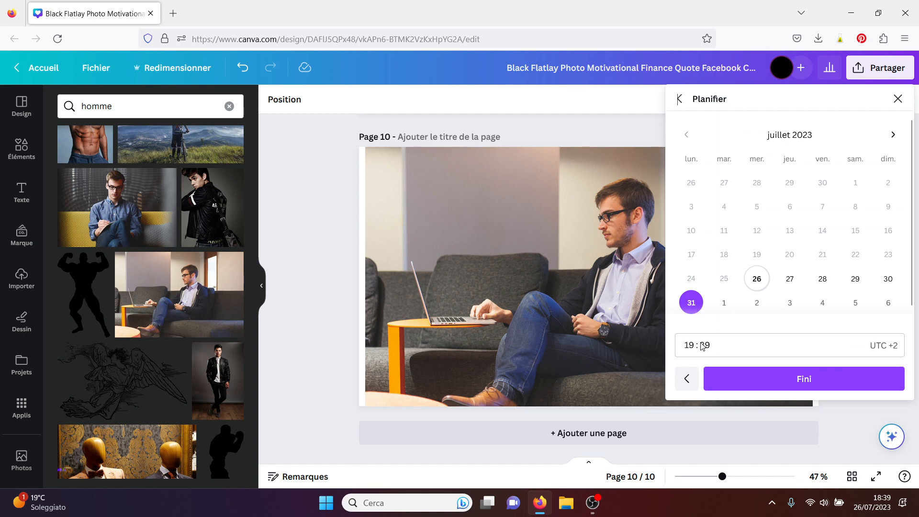
click(786, 383)
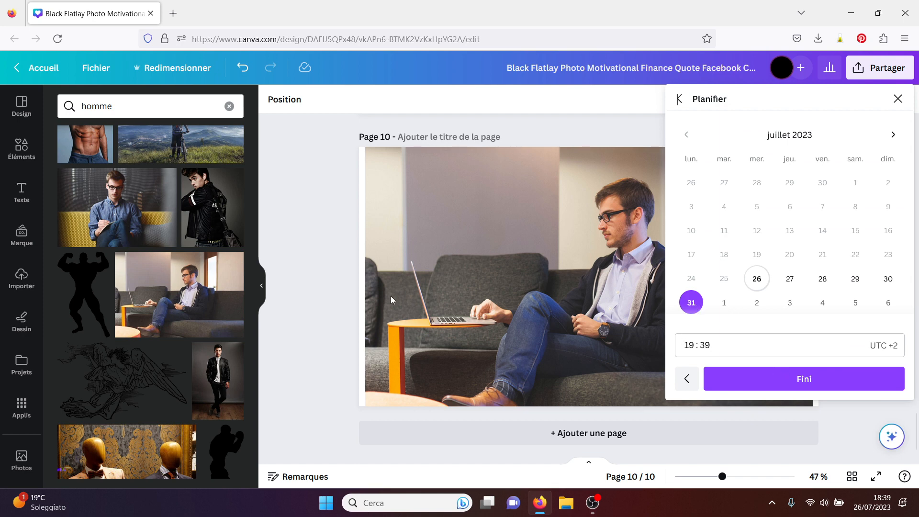